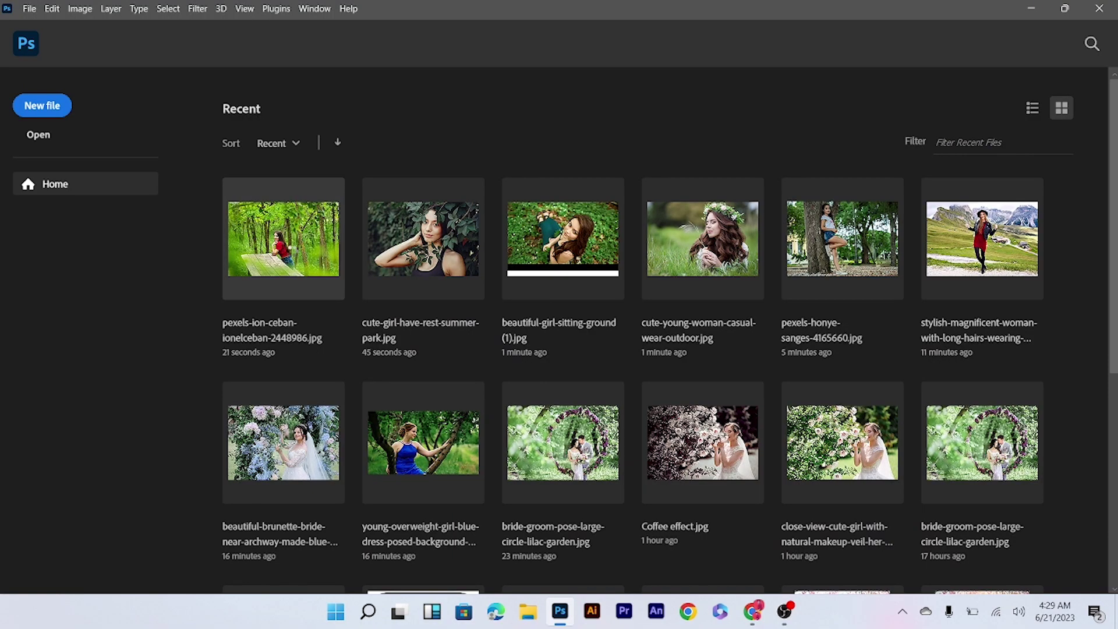
- Open the forest portrait from Recent files and duplicate its Background layer into a Background copy
left_click(289, 251)
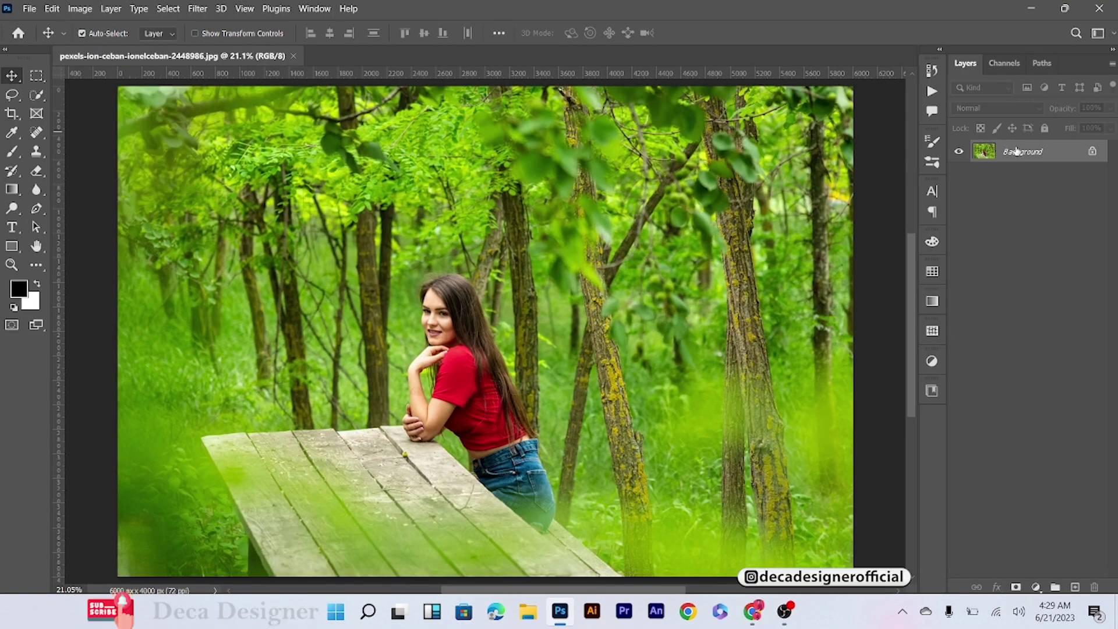
left_click_drag(1088, 153, 1075, 587)
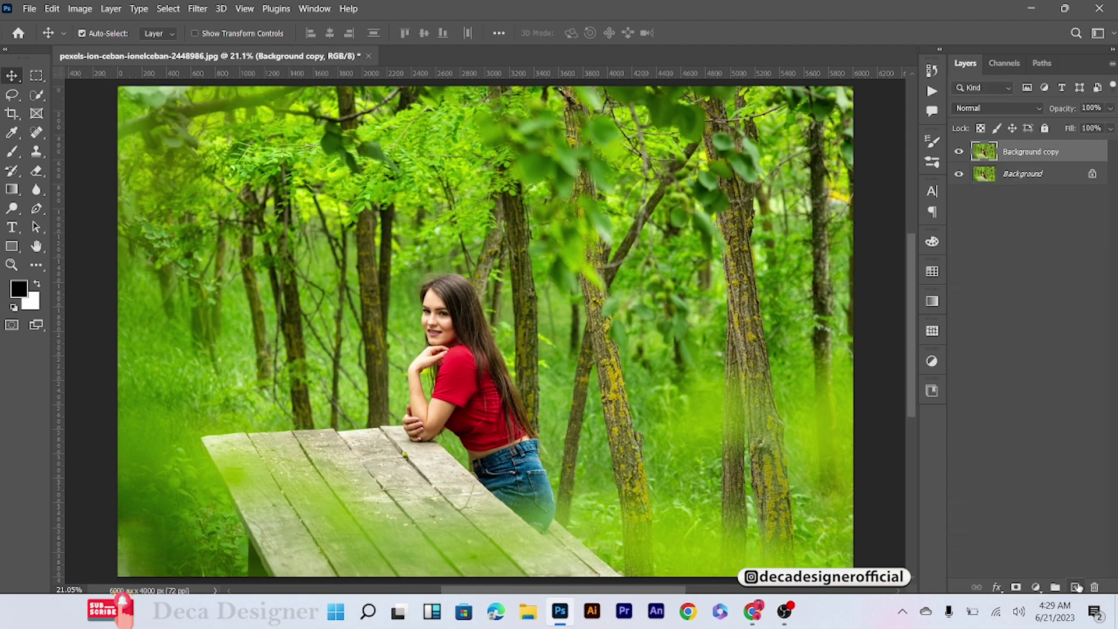
- Open the Camera Raw Filter on the copy and set Contrast +5 and Highlights -52
left_click(198, 8)
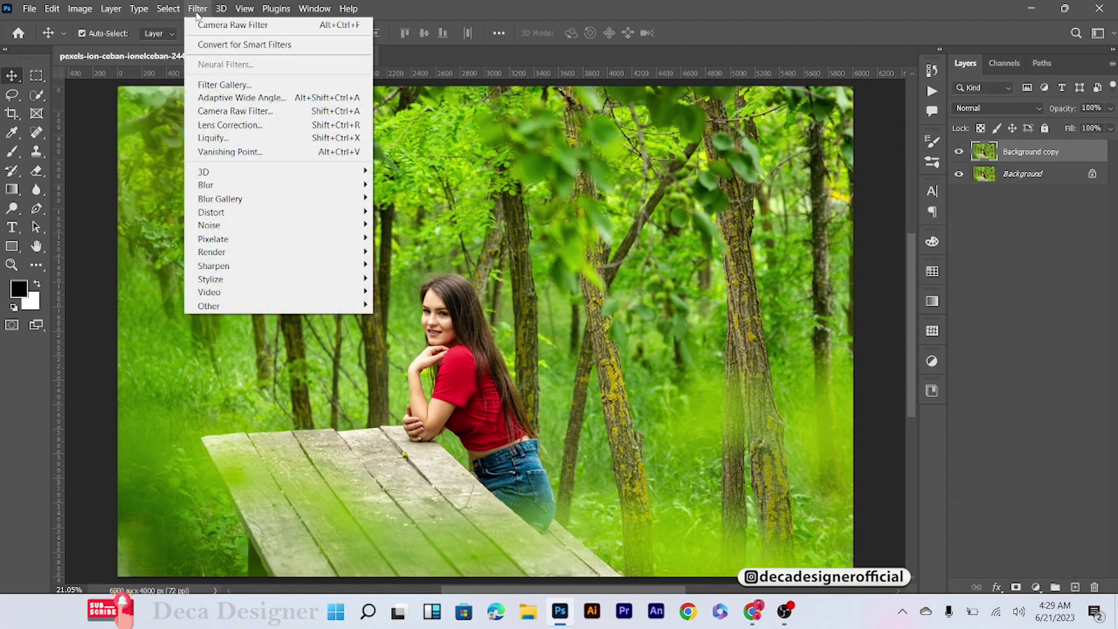
left_click(220, 113)
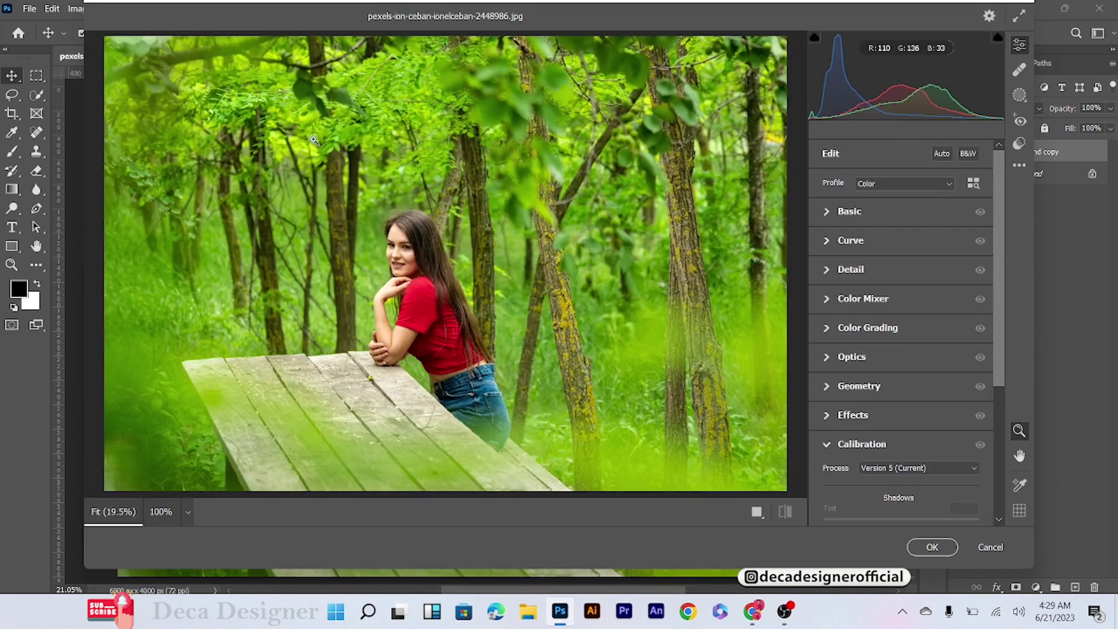
left_click(828, 213)
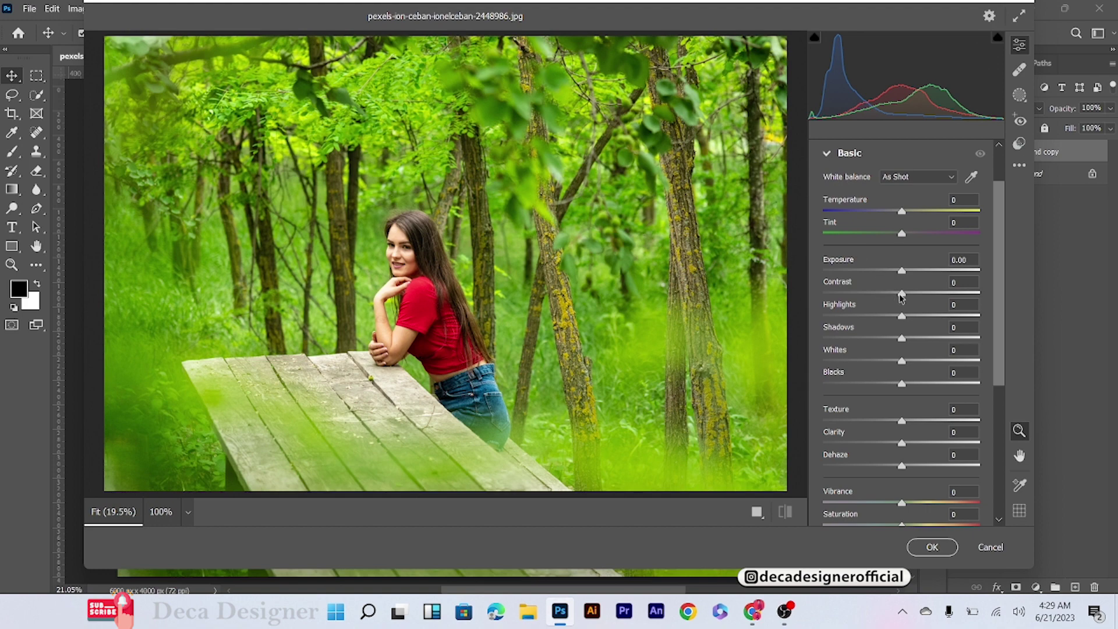
left_click_drag(902, 294, 907, 297)
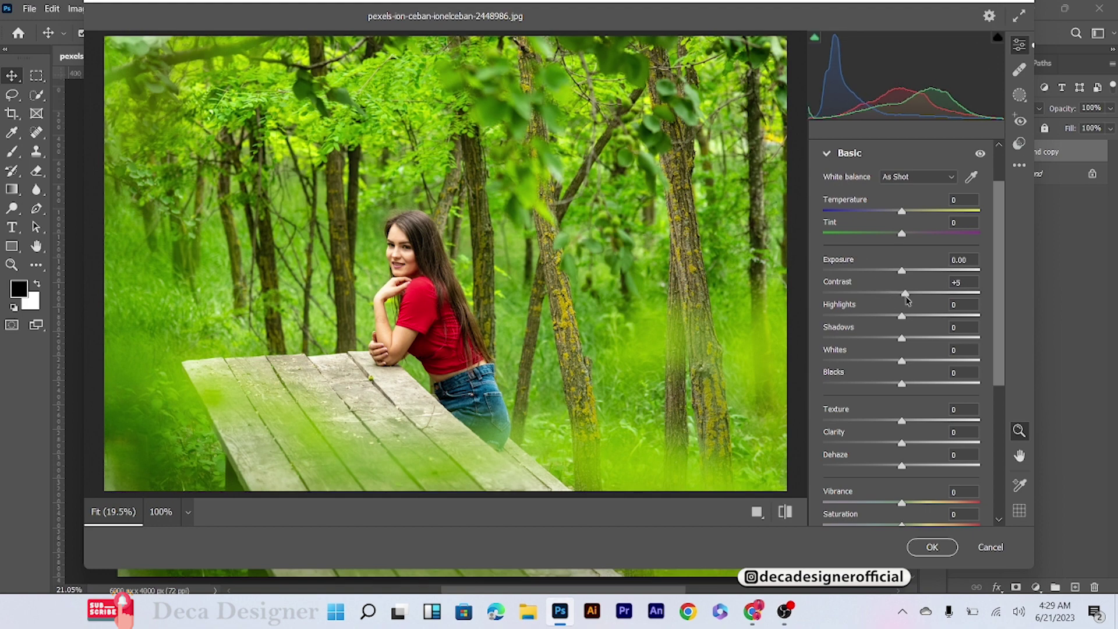
left_click_drag(900, 316, 863, 332)
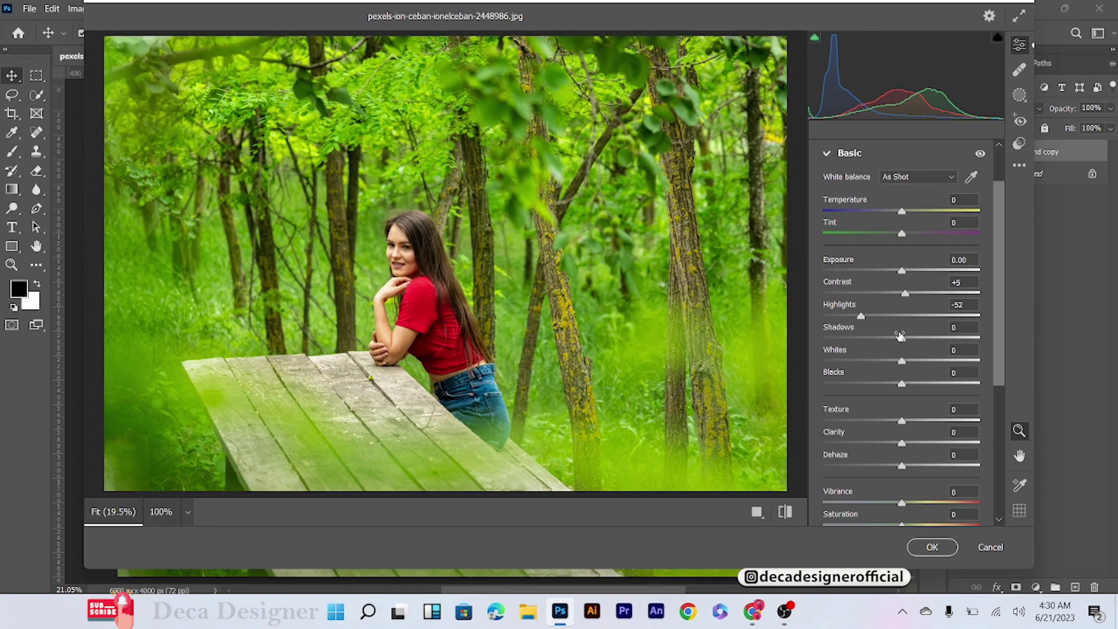
- Lift Shadows to +82, lower Blacks to -46 and soften Texture to -21
left_click_drag(903, 339, 969, 351)
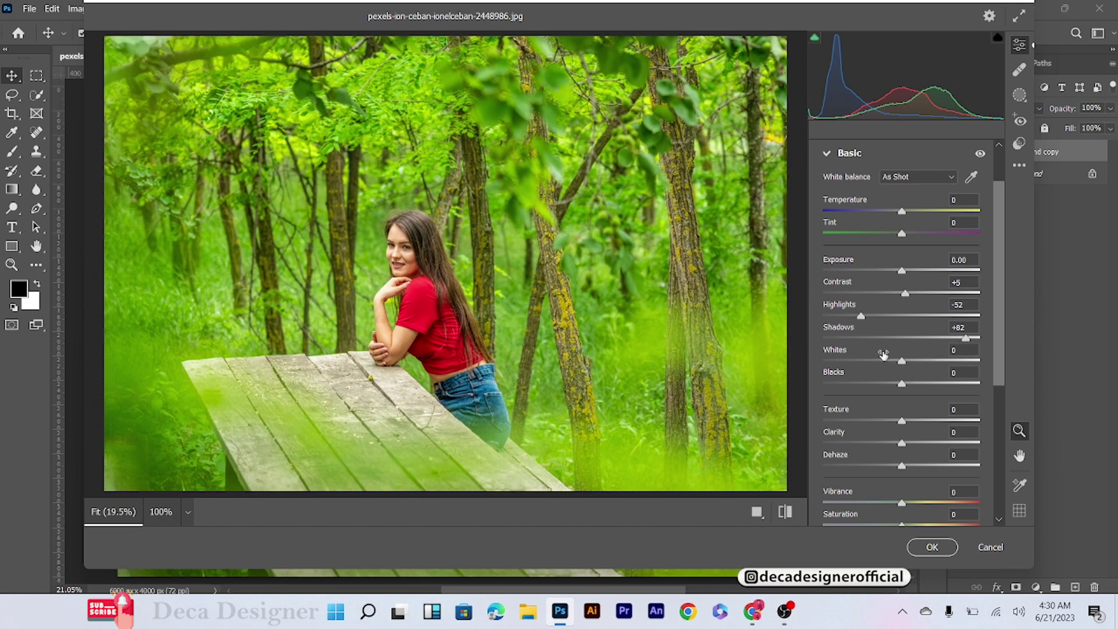
left_click_drag(891, 384, 868, 391)
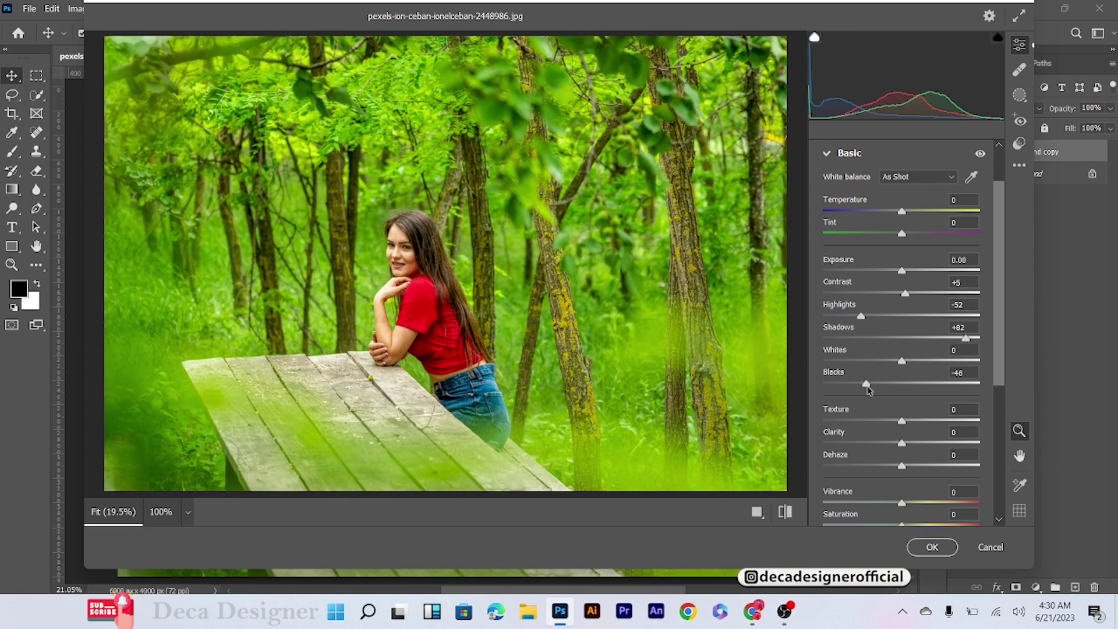
left_click(883, 421)
left_click_drag(882, 420, 885, 421)
- Set Clarity to +9 and Saturation to -12 in the Basic panel
left_click_drag(901, 443, 908, 446)
scroll(899, 524, "down", 1)
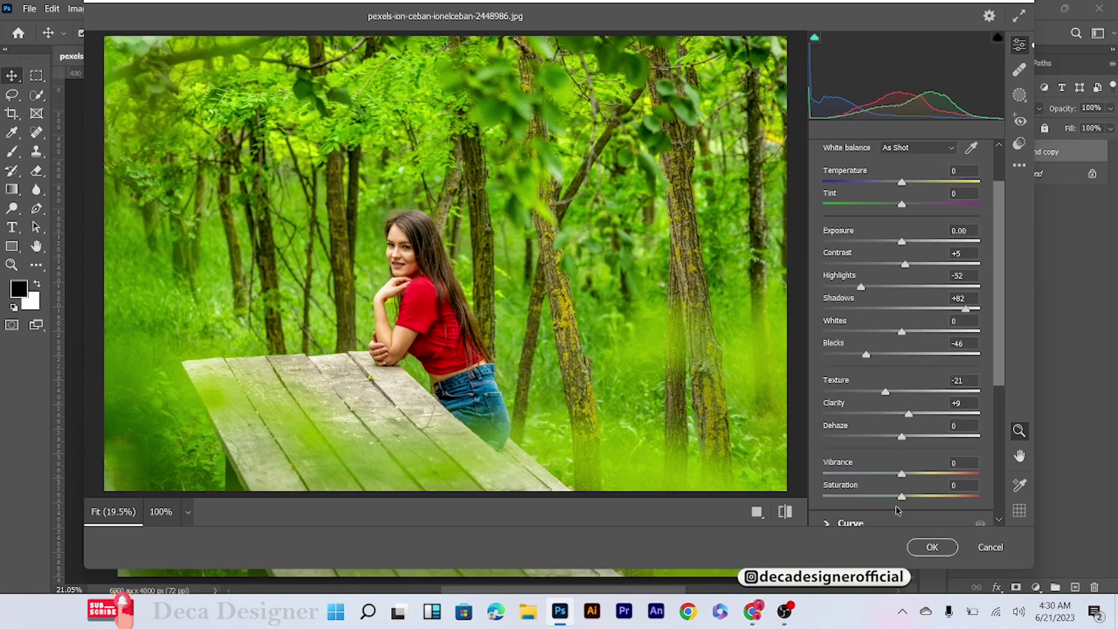
left_click_drag(902, 497, 890, 501)
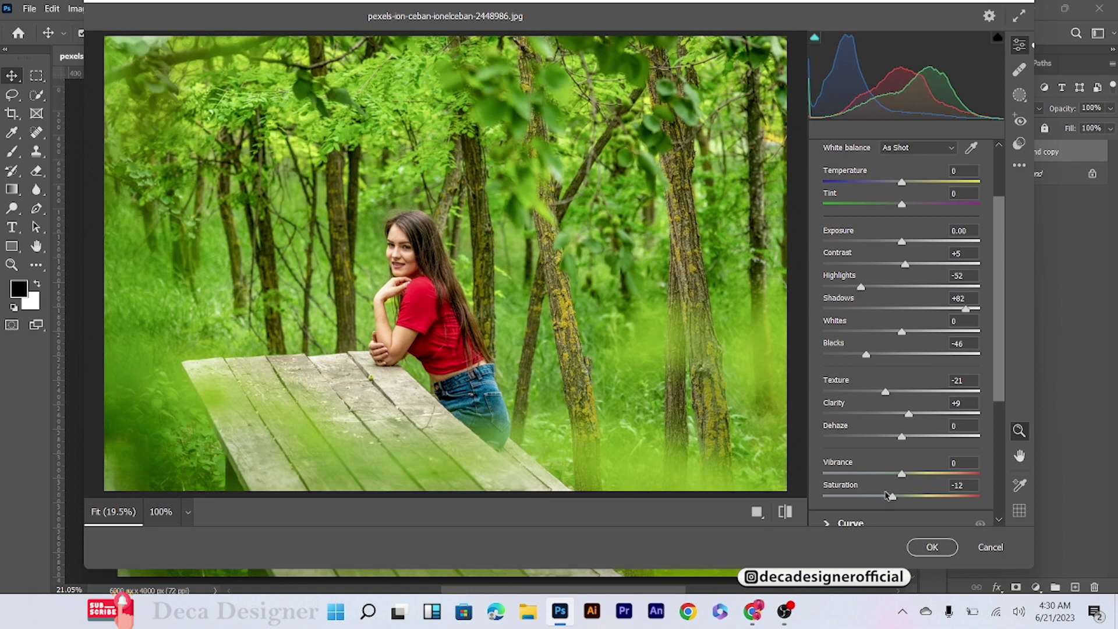
scroll(887, 496, "up", 3)
- Build a Point Curve with points near 49/46 and 169/161 to gently darken tones
left_click(826, 213)
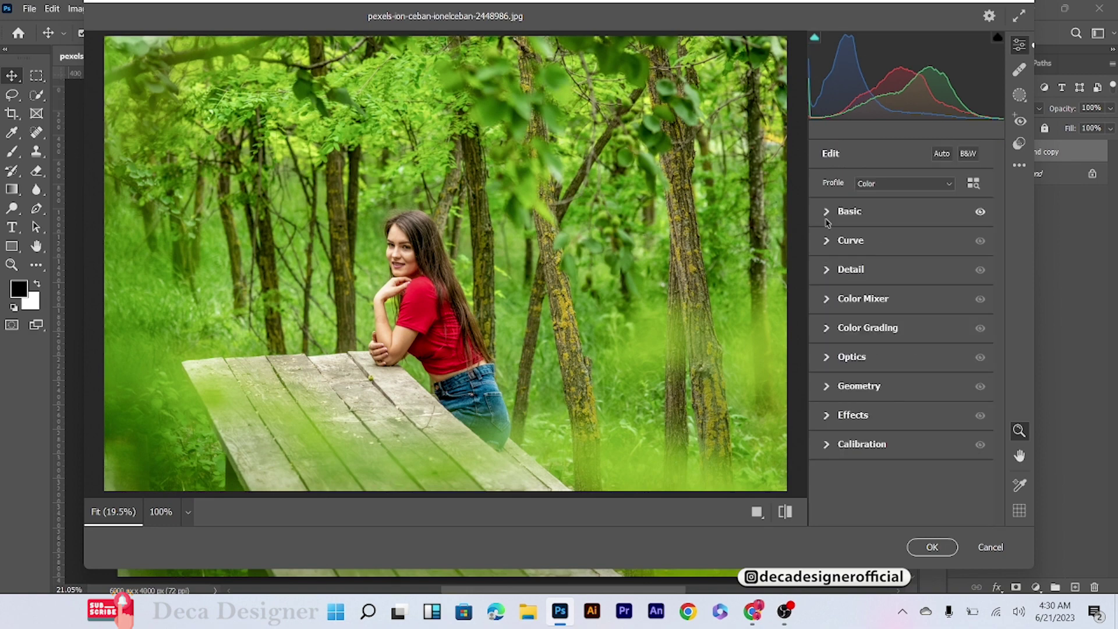
left_click(833, 241)
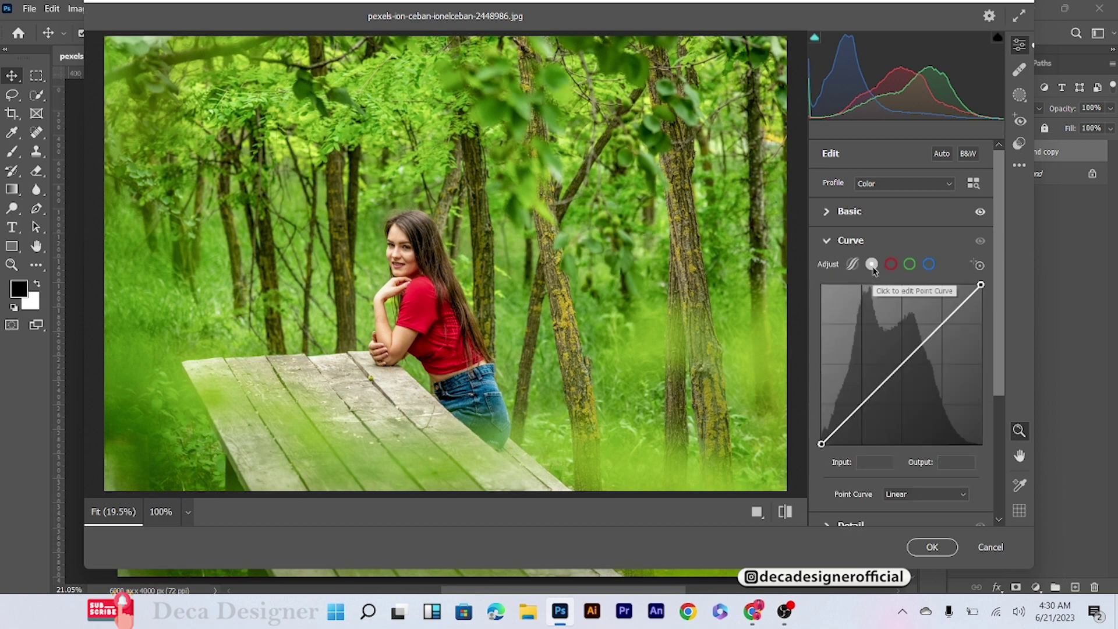
left_click(822, 444)
left_click_drag(823, 444, 859, 414)
left_click(852, 409)
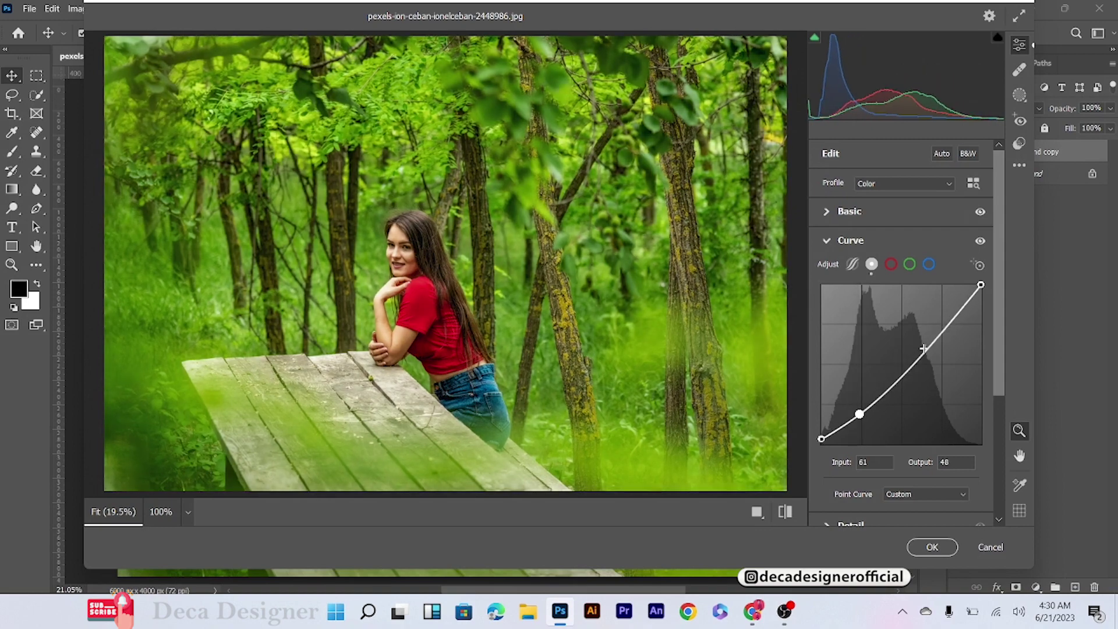
left_click(923, 348)
left_click_drag(923, 347, 929, 344)
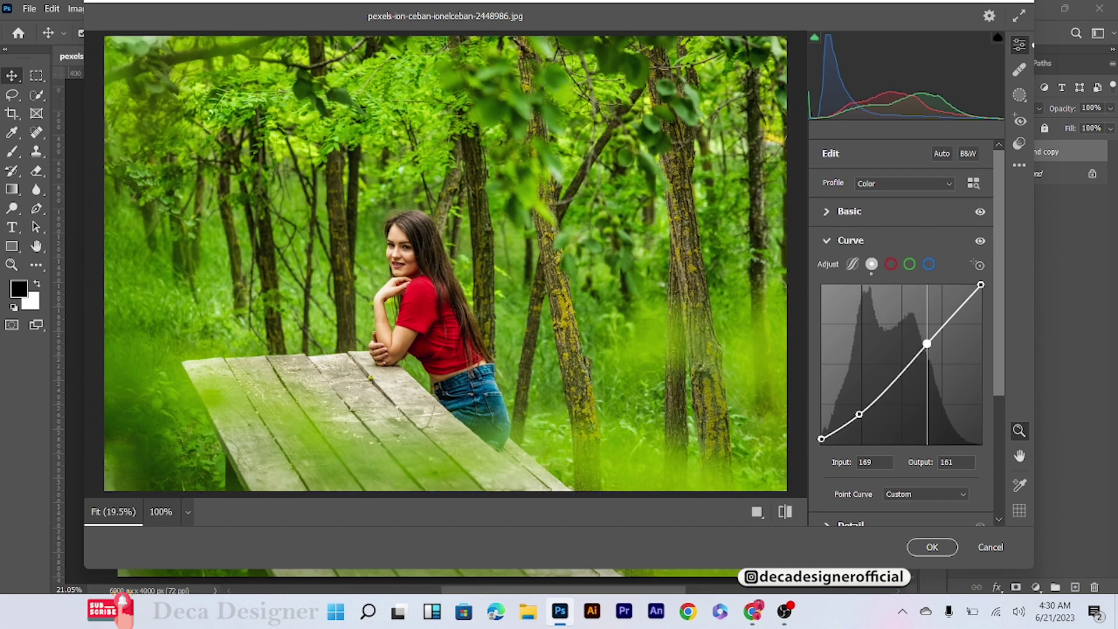
left_click_drag(858, 414, 852, 415)
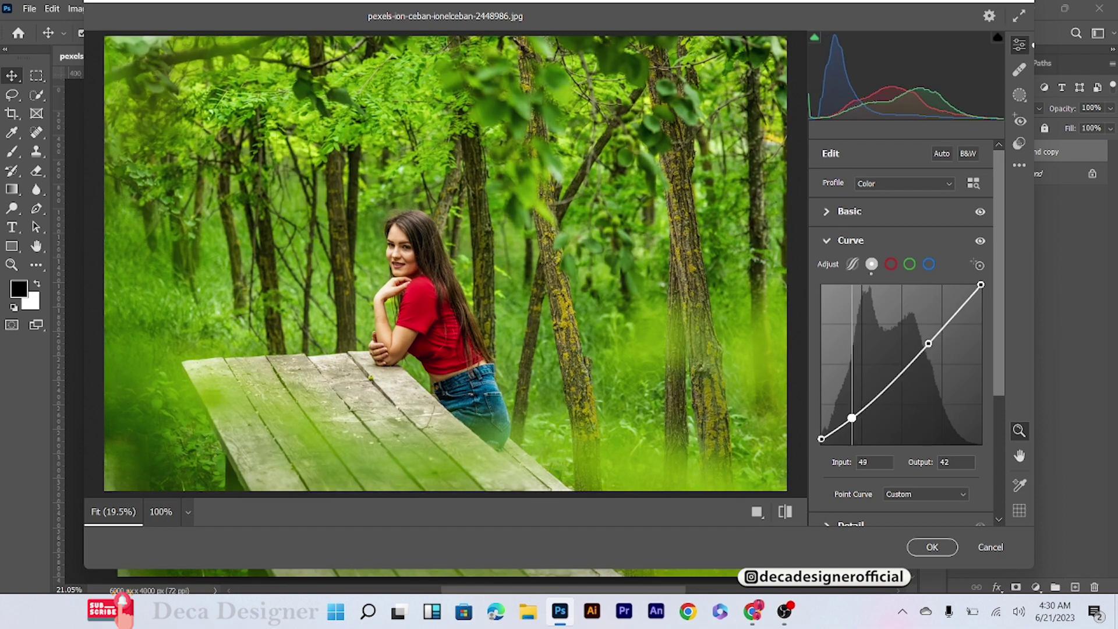
left_click(830, 246)
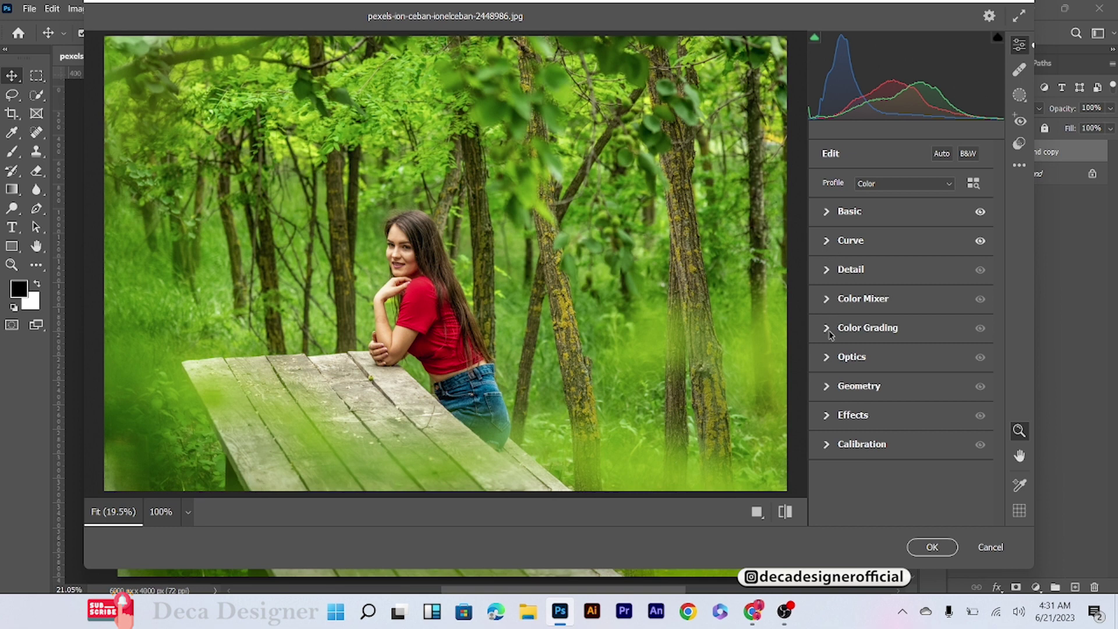
- Shift the green hues toward yellow in the Color Mixer
left_click(828, 300)
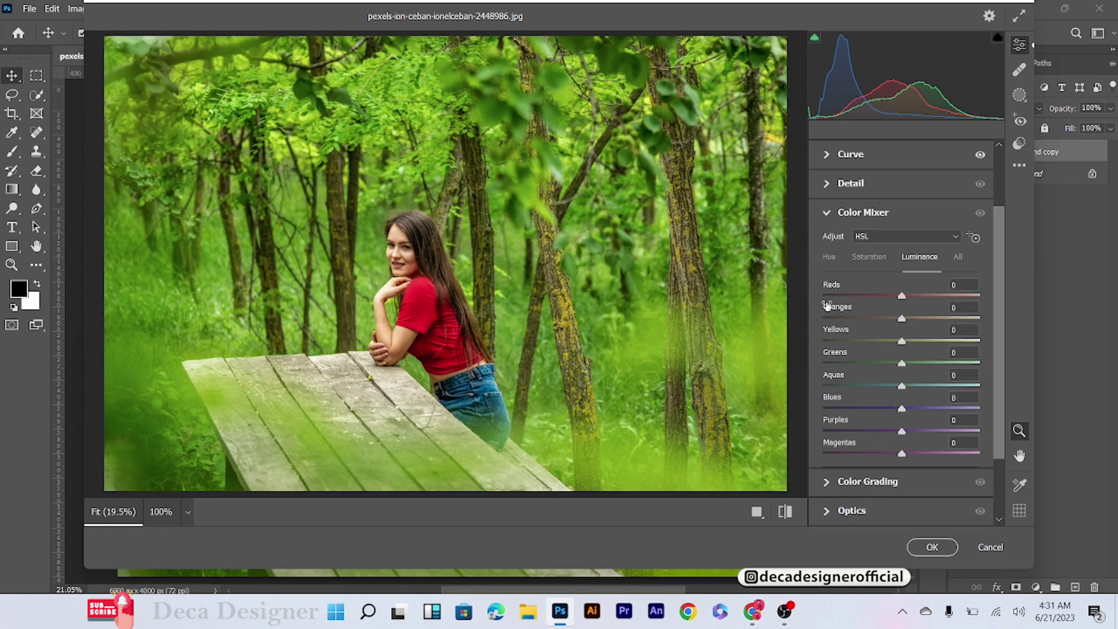
left_click(830, 257)
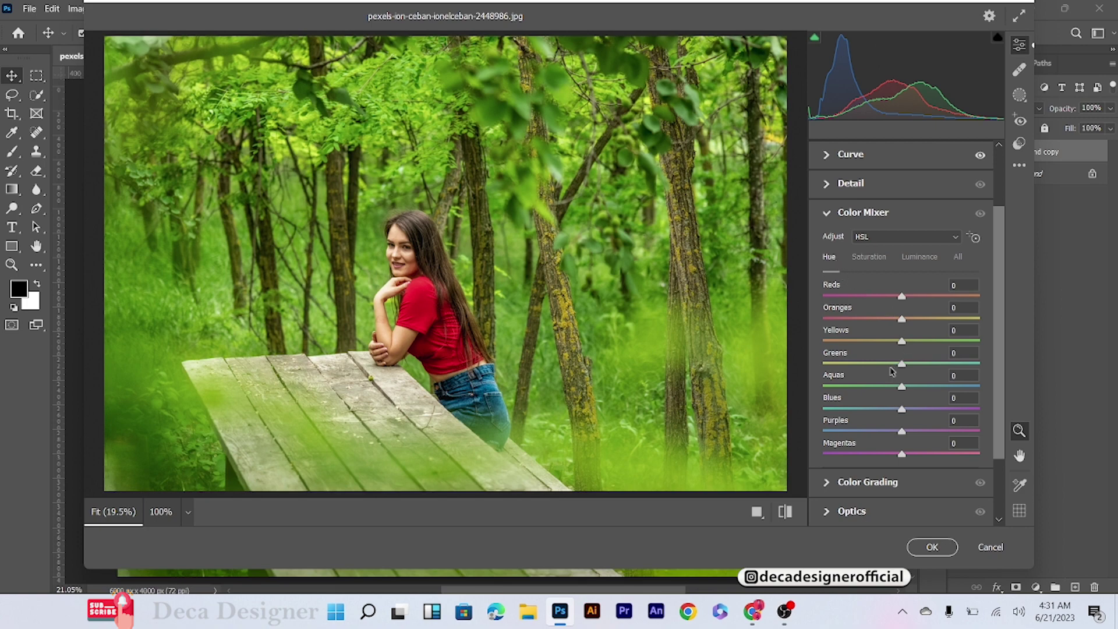
left_click_drag(900, 364, 824, 364)
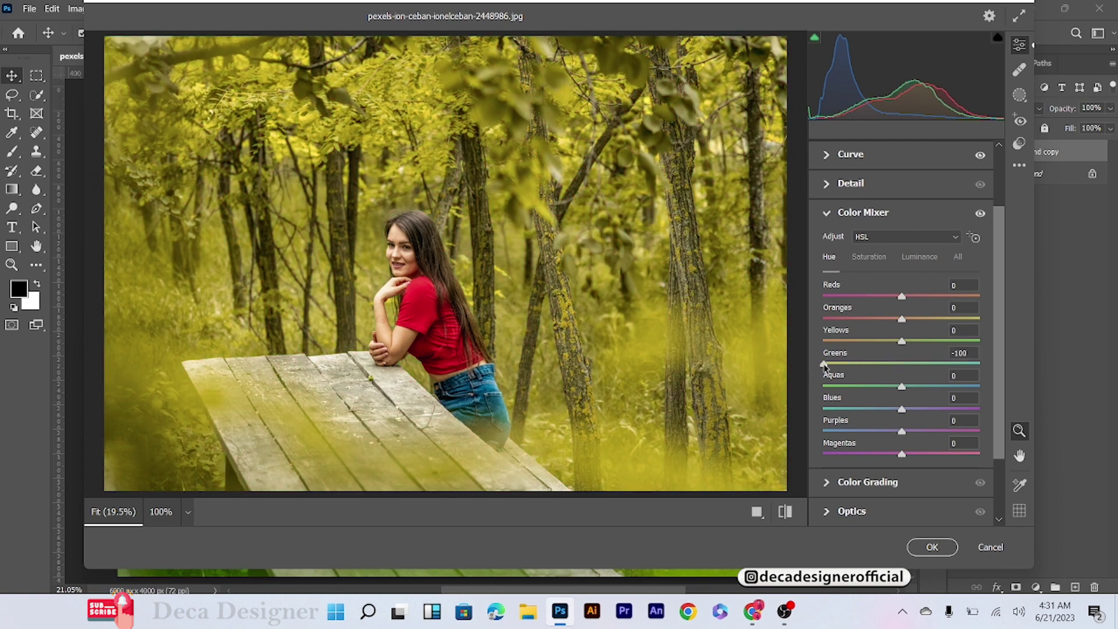
- Lower orange saturation slightly and heavily desaturate yellows, greens, aquas and blues
left_click(866, 256)
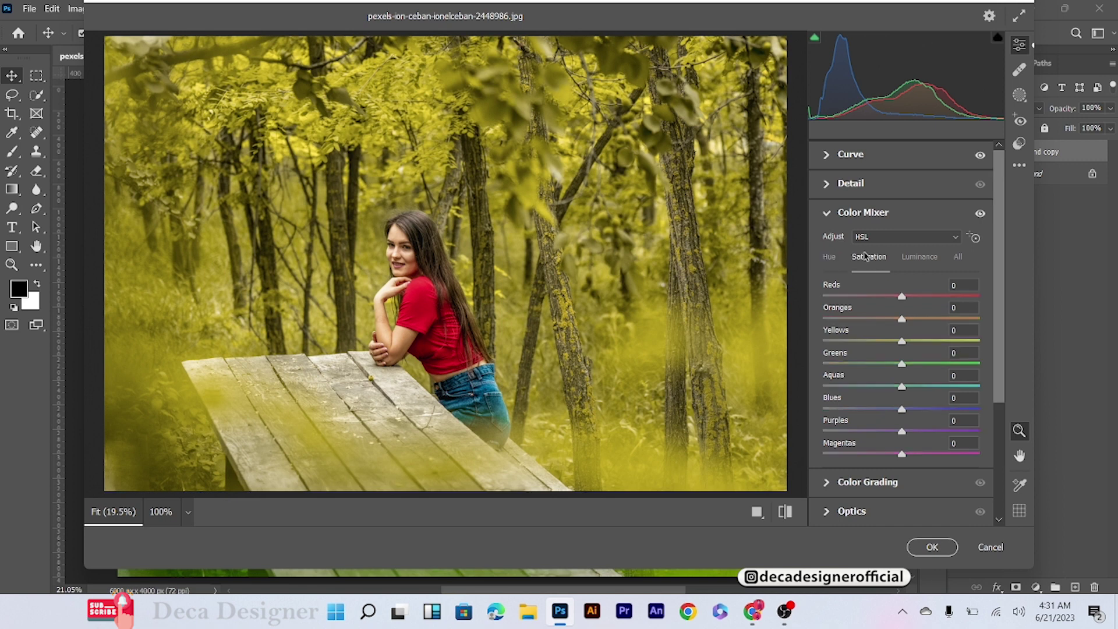
left_click(892, 319)
left_click_drag(902, 342, 867, 352)
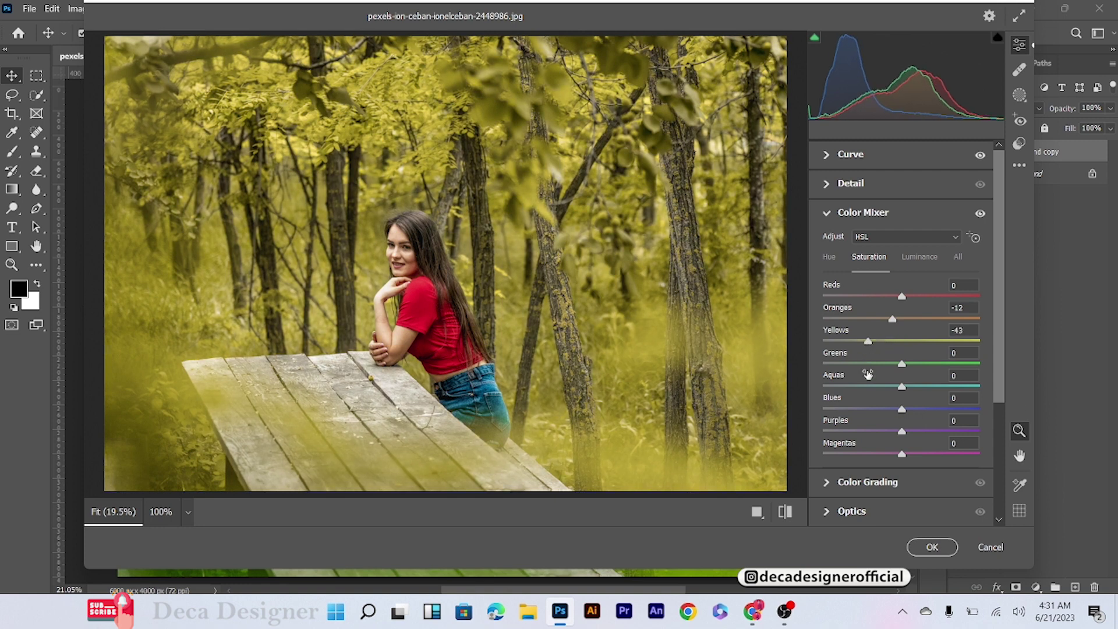
left_click_drag(869, 363, 832, 367)
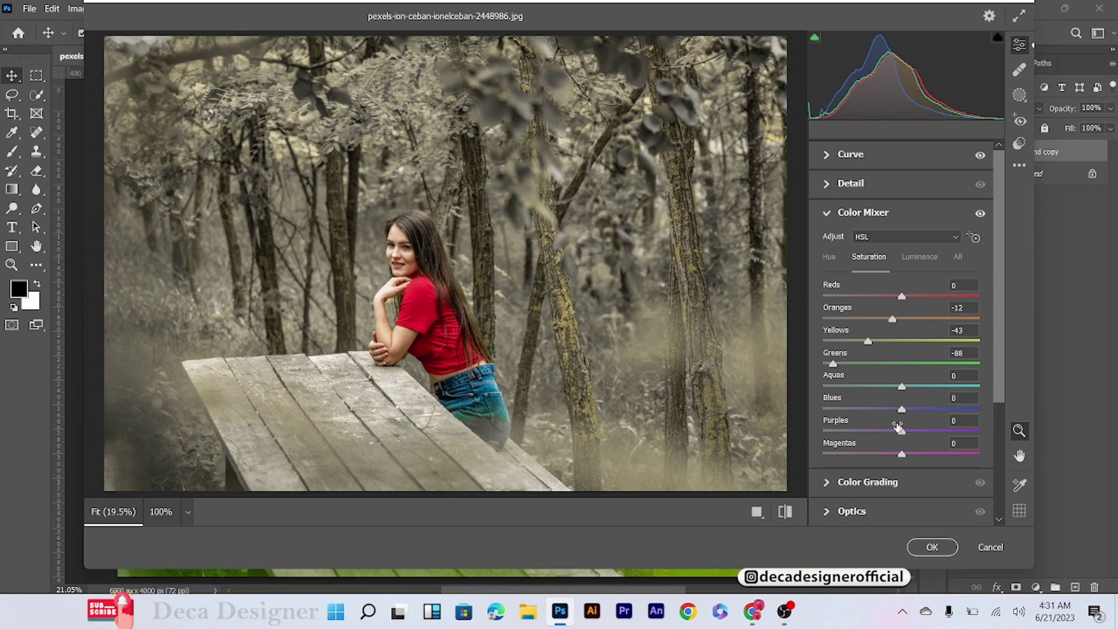
mouse_move(888, 386)
left_mouse_down()
mouse_move(849, 388)
mouse_move(859, 398)
left_mouse_up()
mouse_move(856, 409)
left_mouse_down()
mouse_move(839, 416)
mouse_move(851, 416)
left_mouse_up()
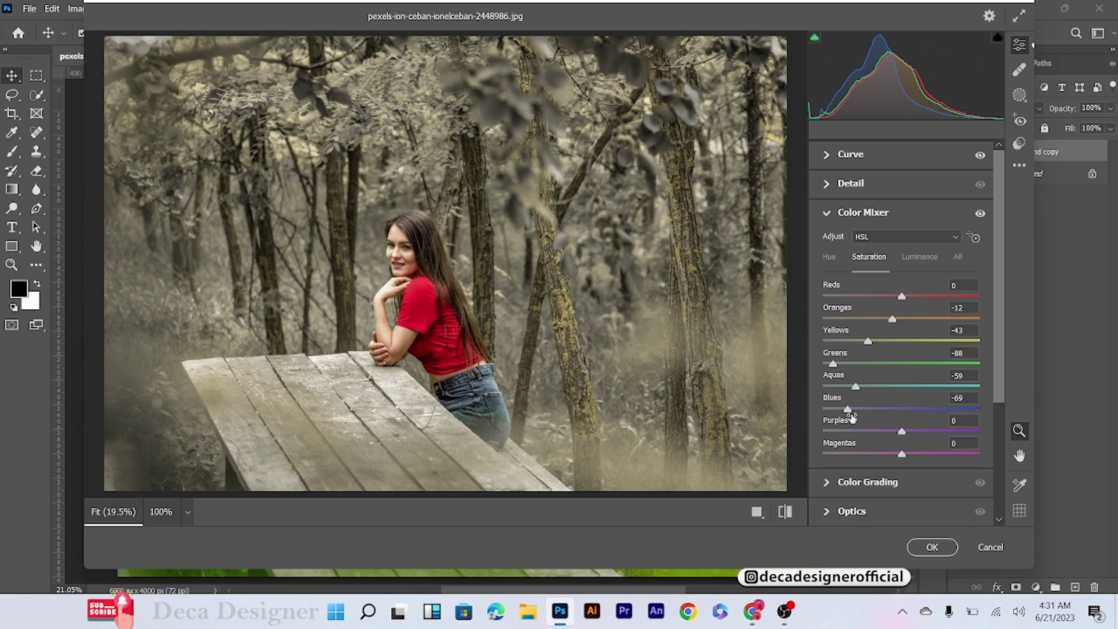
- Raise the Oranges luminance to +8
left_click(919, 257)
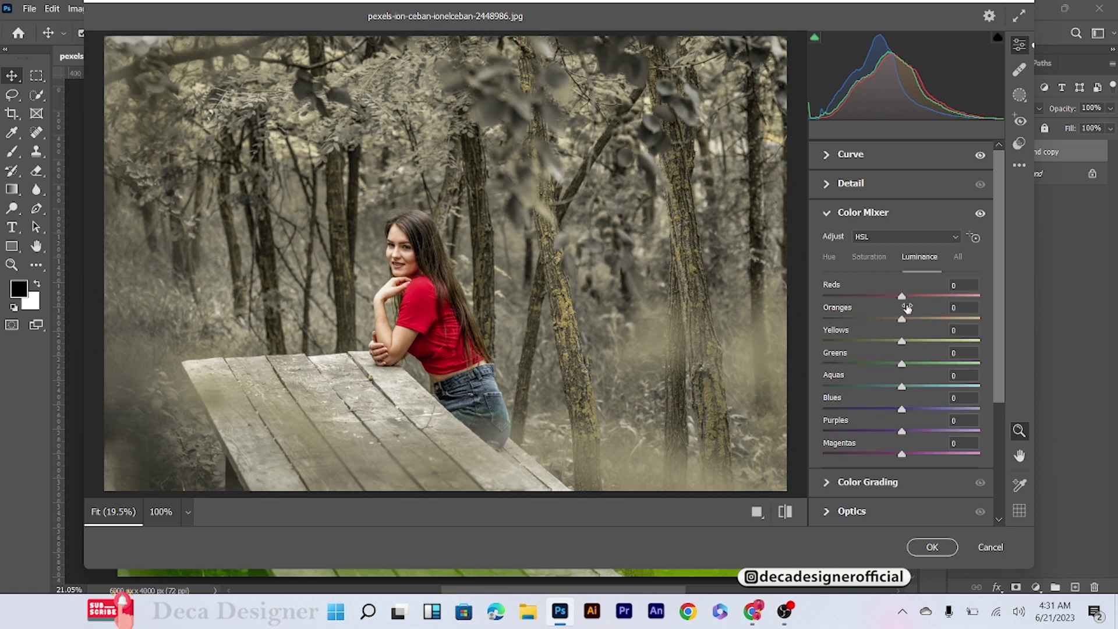
left_click_drag(905, 315, 913, 319)
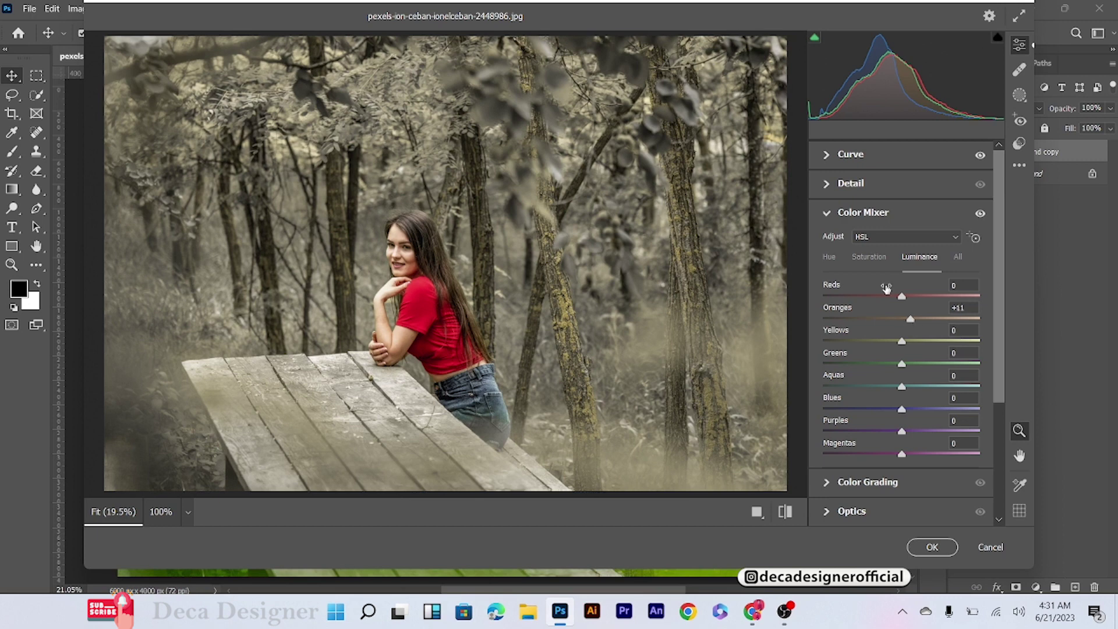
left_click(827, 215)
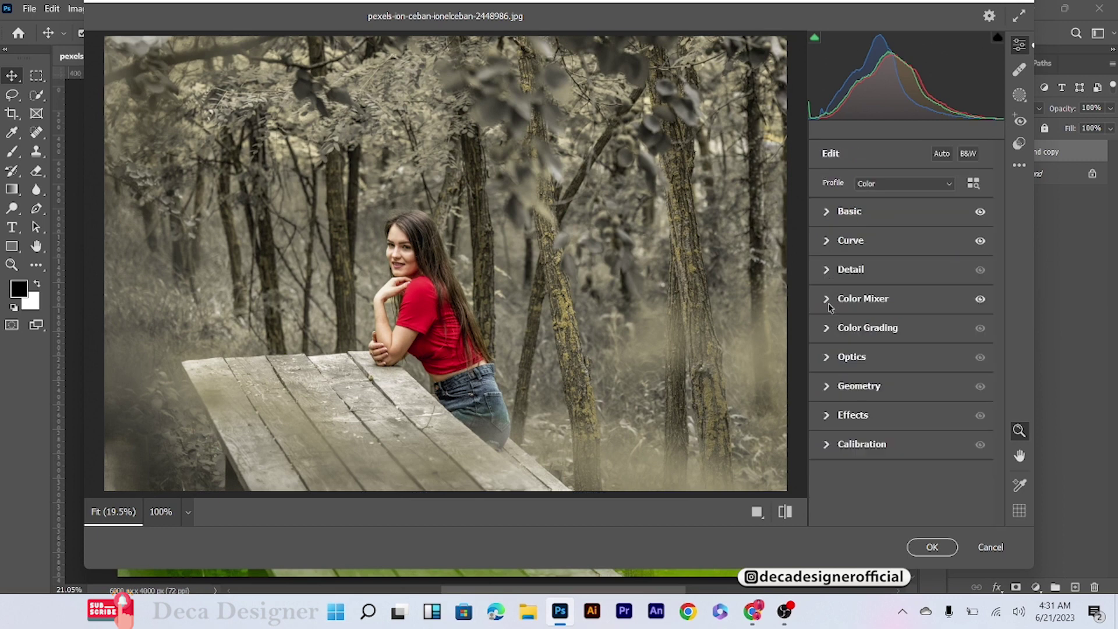
- Darken midtone and shadow luminance and lift highlight luminance in Color Grading
left_click(827, 329)
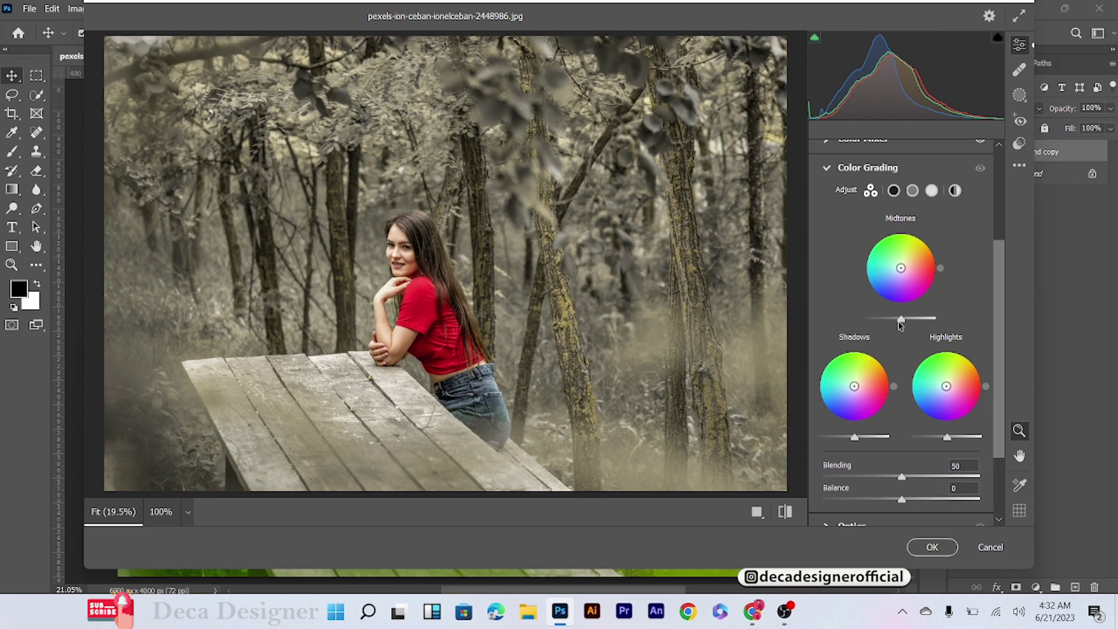
left_click_drag(900, 318, 914, 319)
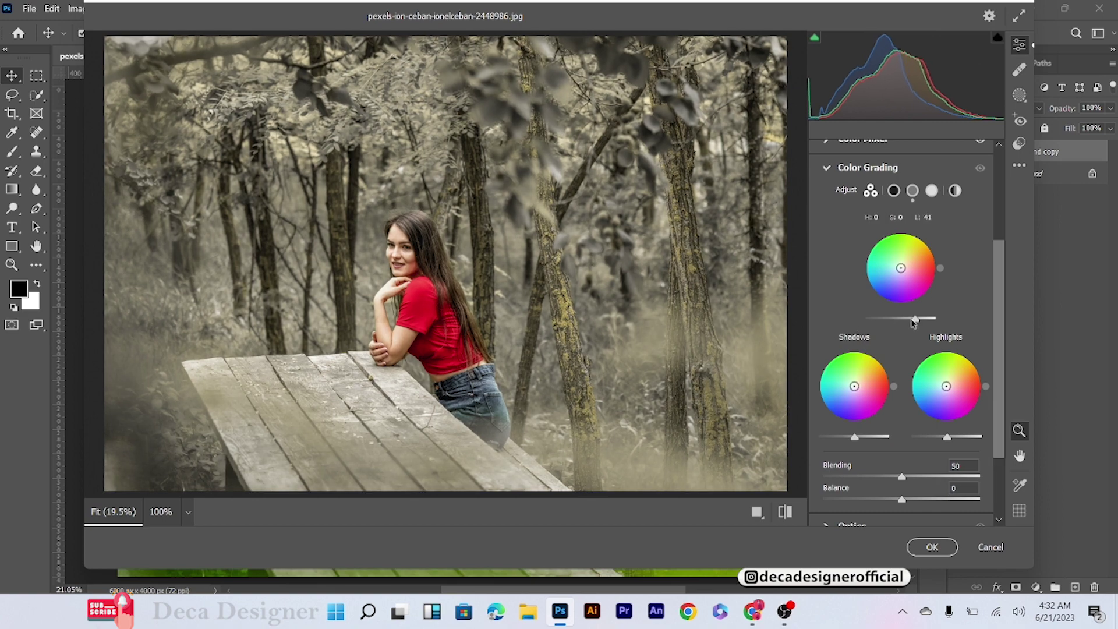
left_click_drag(914, 323, 892, 328)
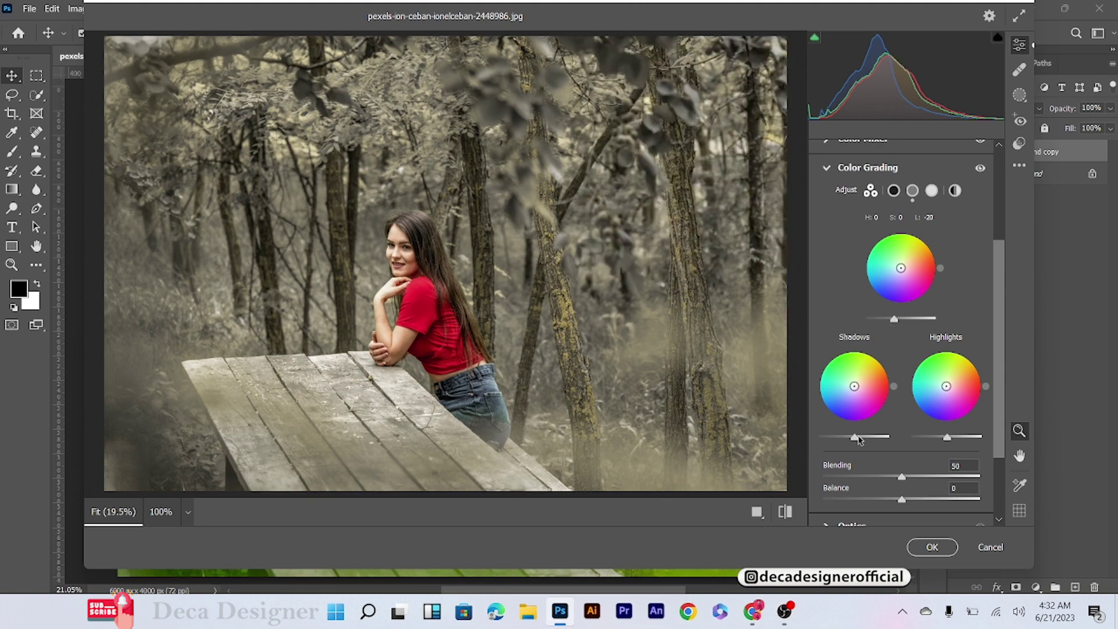
left_click_drag(858, 440, 851, 439)
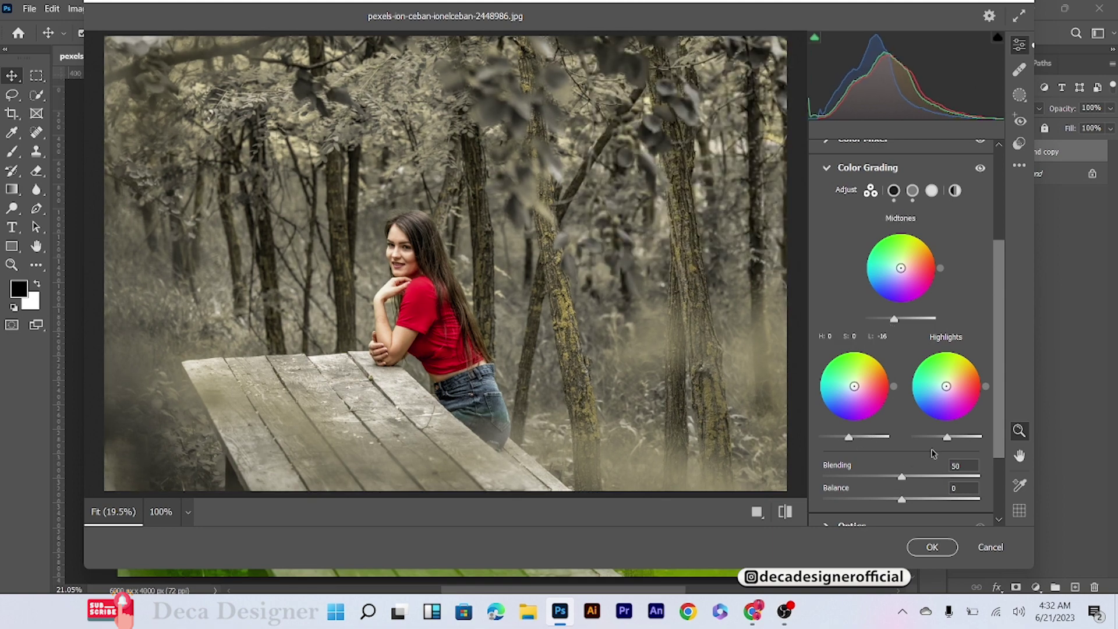
mouse_move(952, 438)
left_mouse_down()
mouse_move(943, 449)
mouse_move(955, 449)
left_mouse_up()
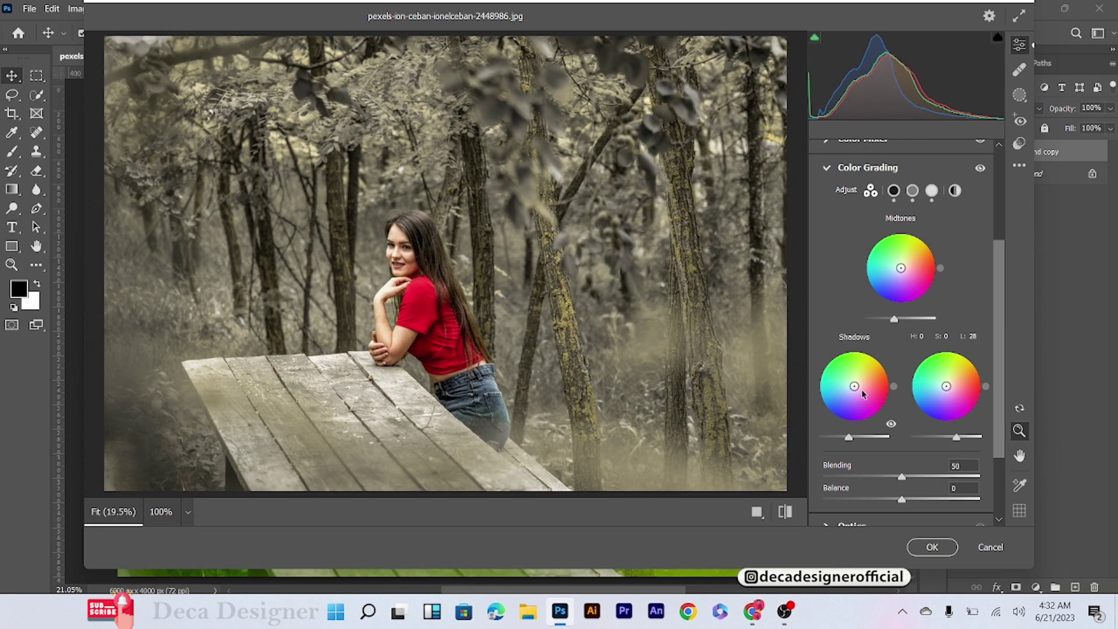
- Set the Optics Vignette slider to -29 to darken the photo's edges
left_click(830, 172)
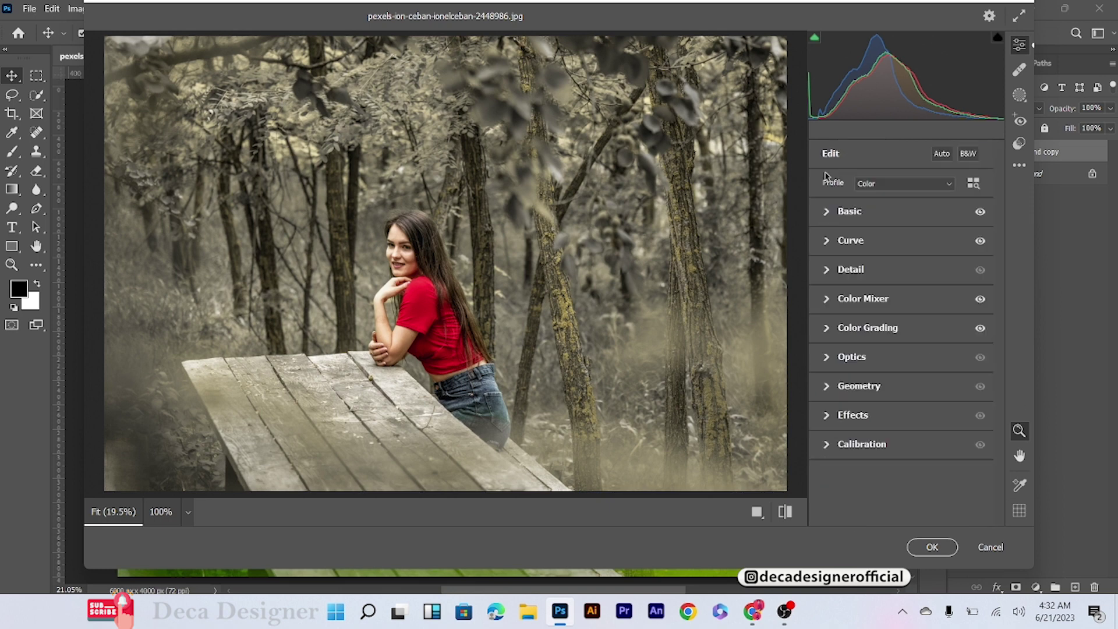
left_click(830, 356)
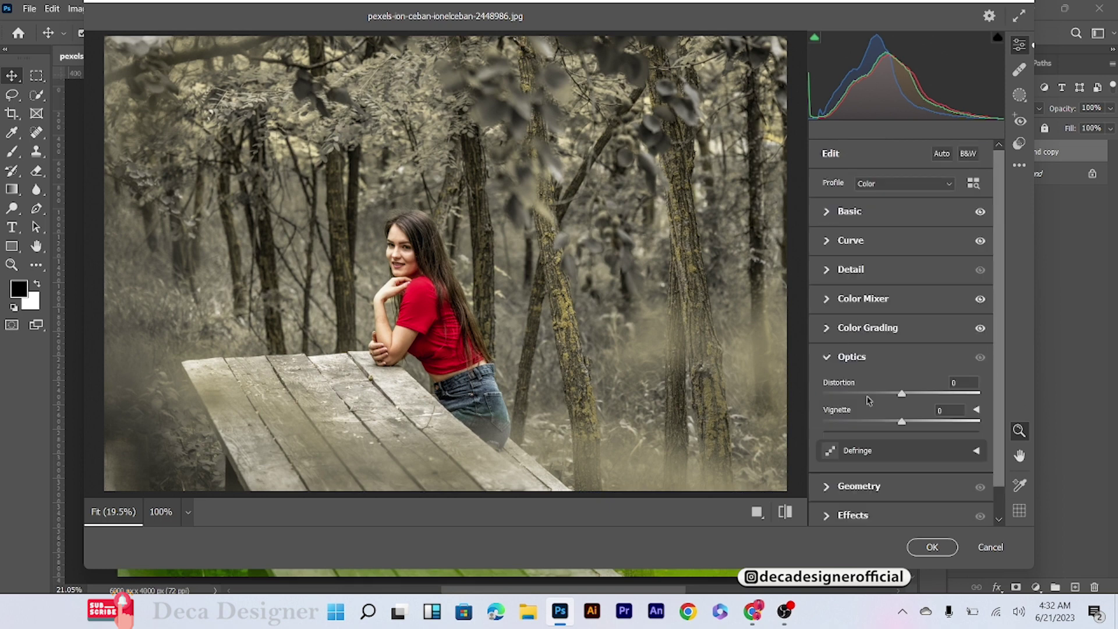
left_click_drag(901, 420, 875, 433)
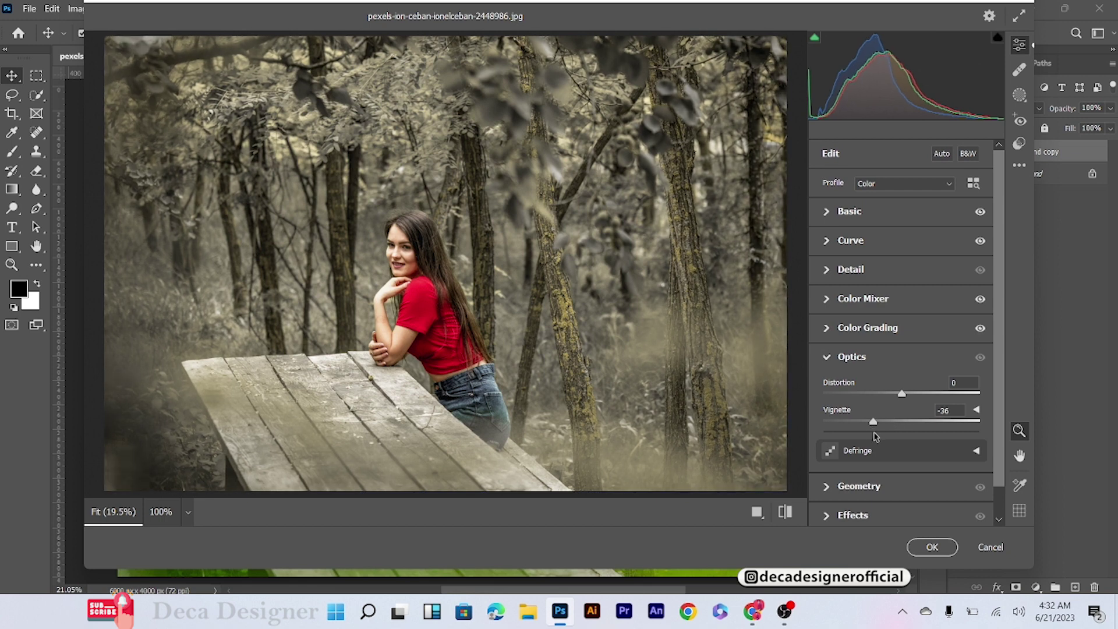
left_click(831, 360)
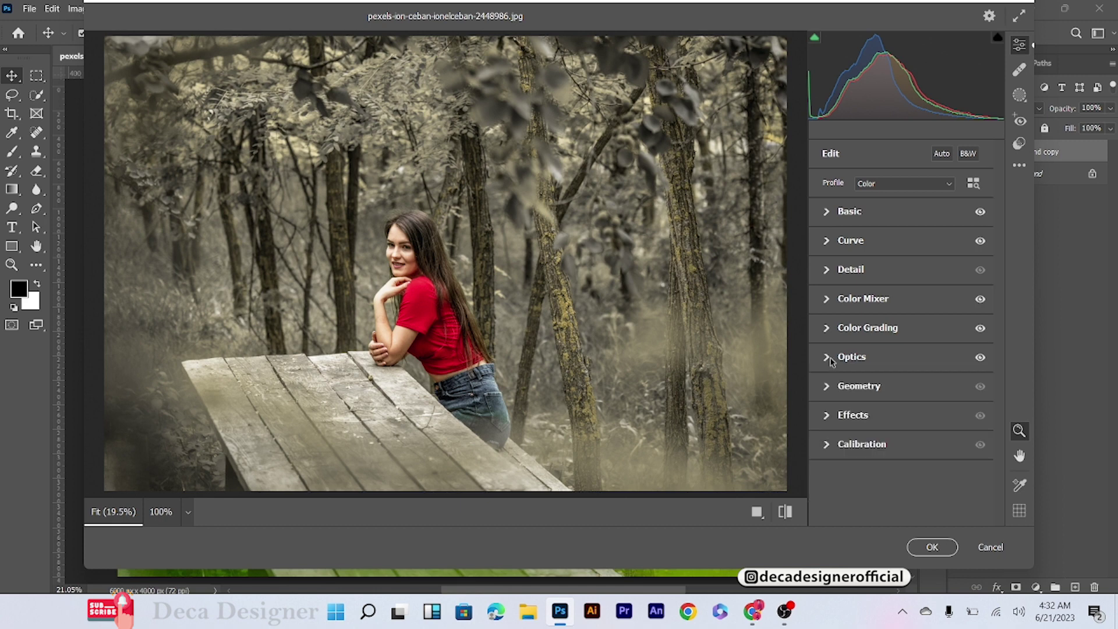
- Set Red and Green Primary Hue to +100, Green Saturation -14 and Blue Primary Hue -36
left_click(832, 446)
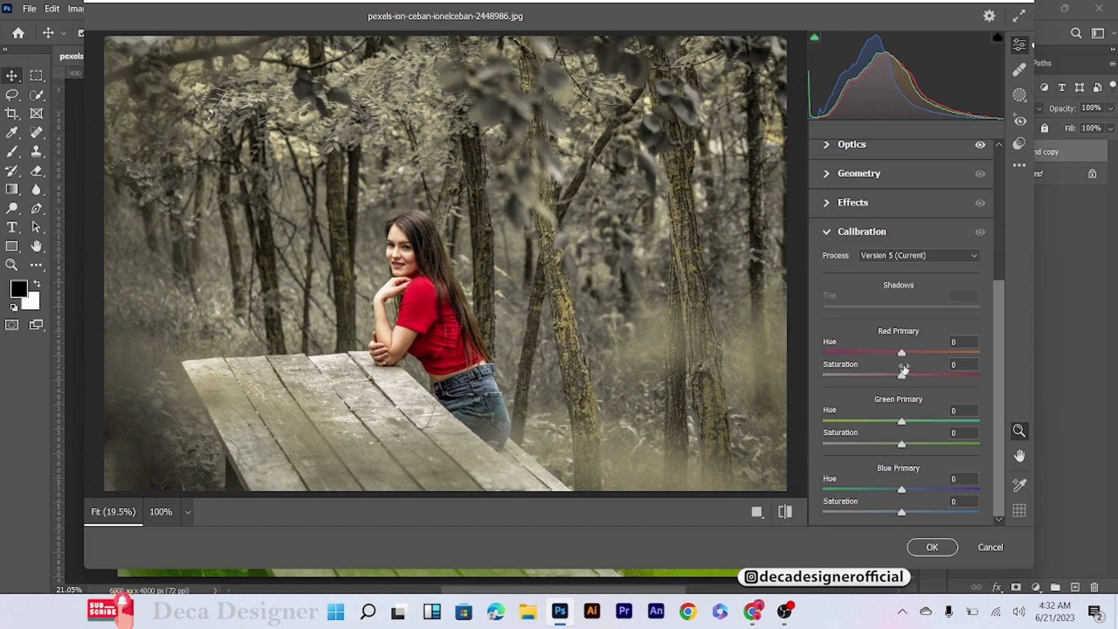
left_click_drag(902, 353, 1001, 357)
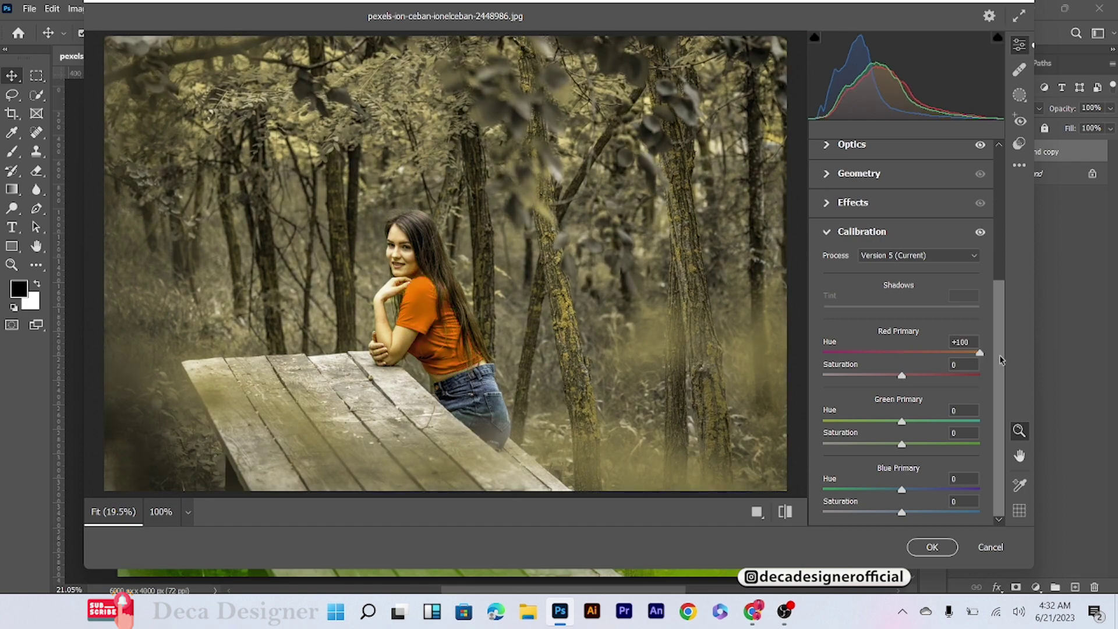
left_click_drag(912, 421, 1003, 434)
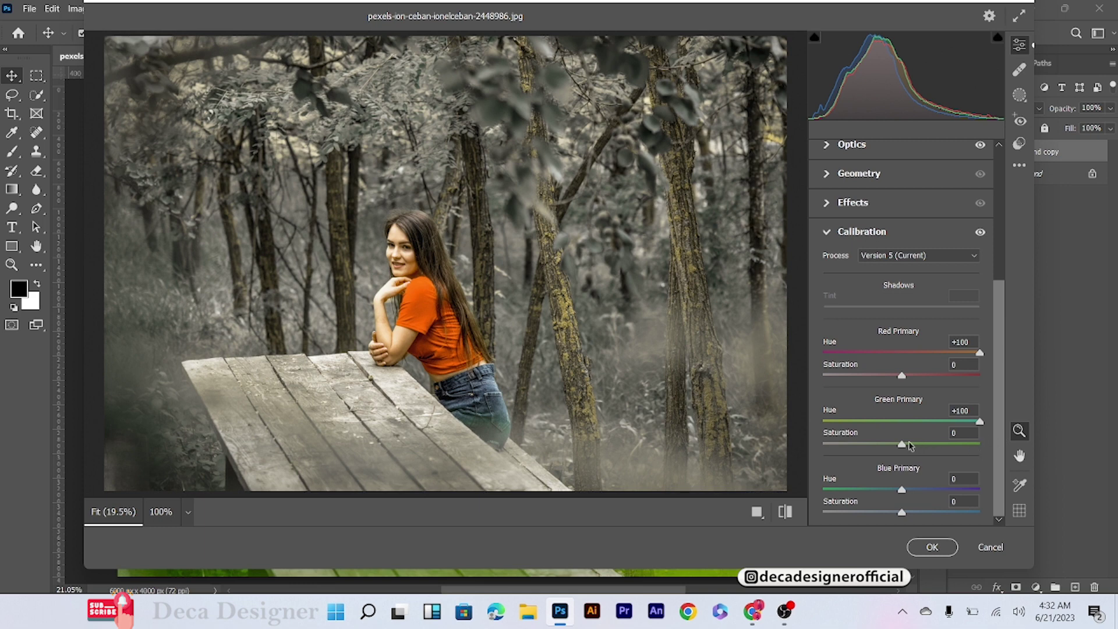
mouse_move(902, 445)
left_mouse_down()
mouse_move(831, 460)
mouse_move(892, 463)
left_mouse_up()
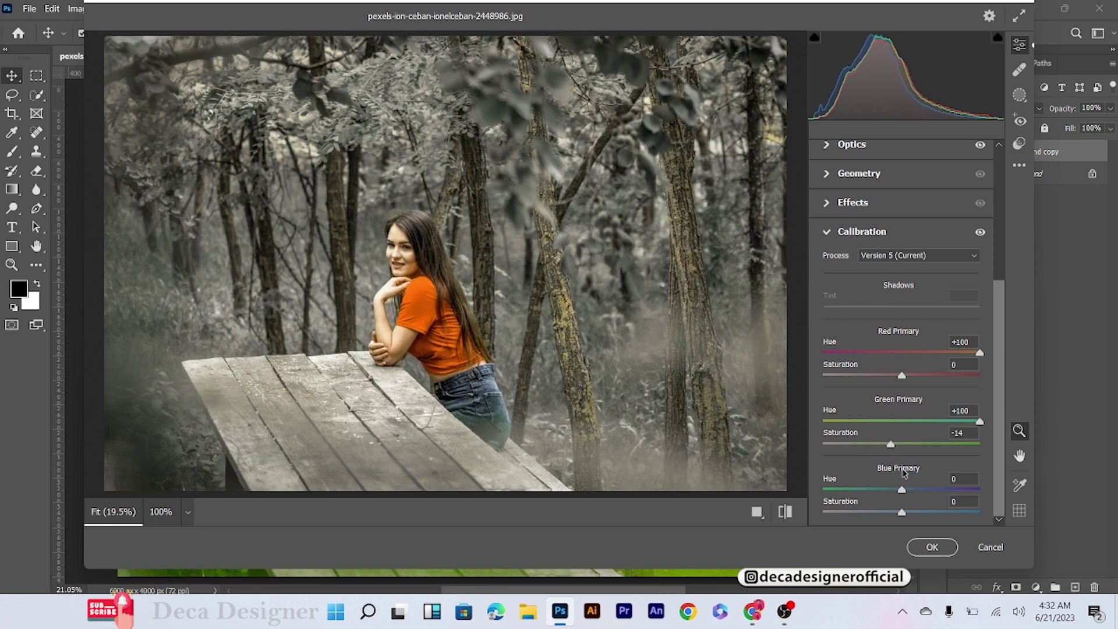
left_click_drag(901, 490, 822, 497)
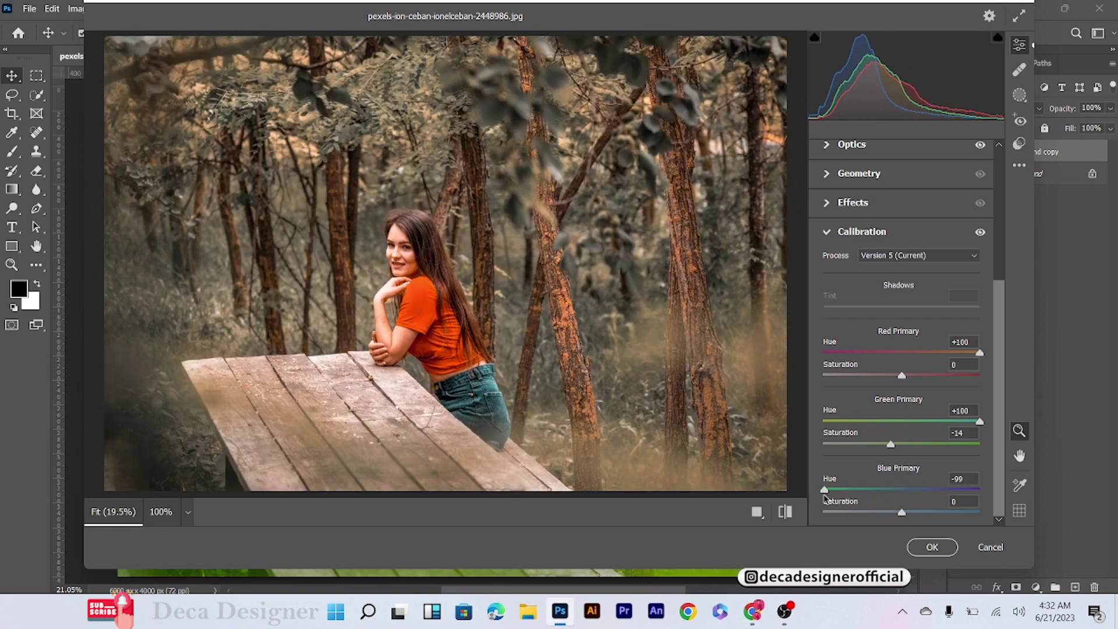
mouse_move(825, 497)
left_mouse_down()
mouse_move(879, 504)
mouse_move(868, 504)
left_mouse_up()
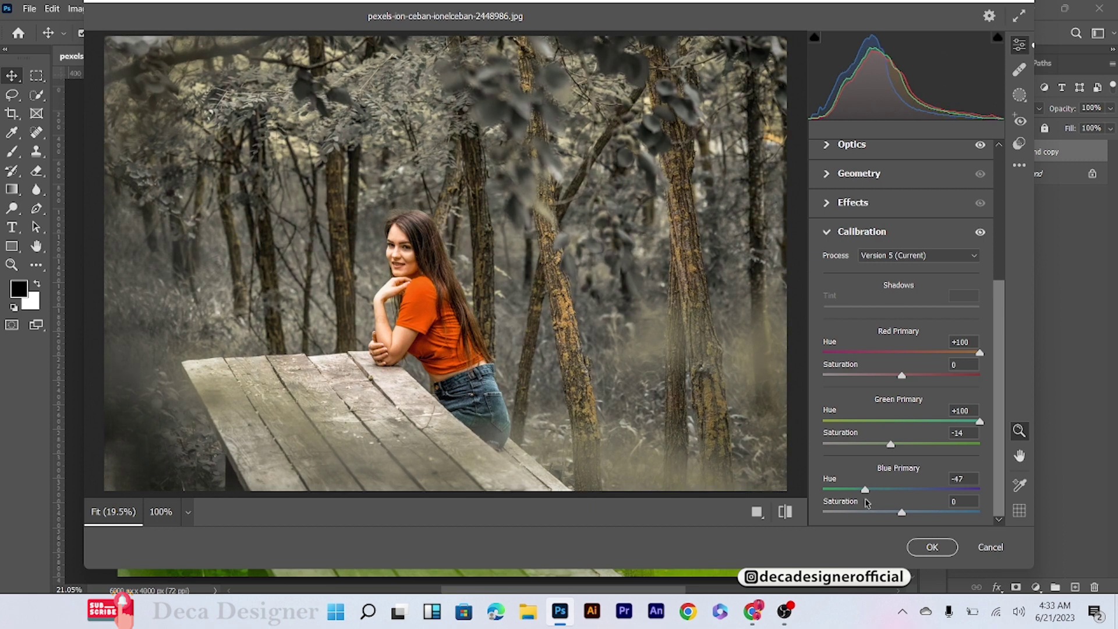
left_click_drag(868, 504, 875, 492)
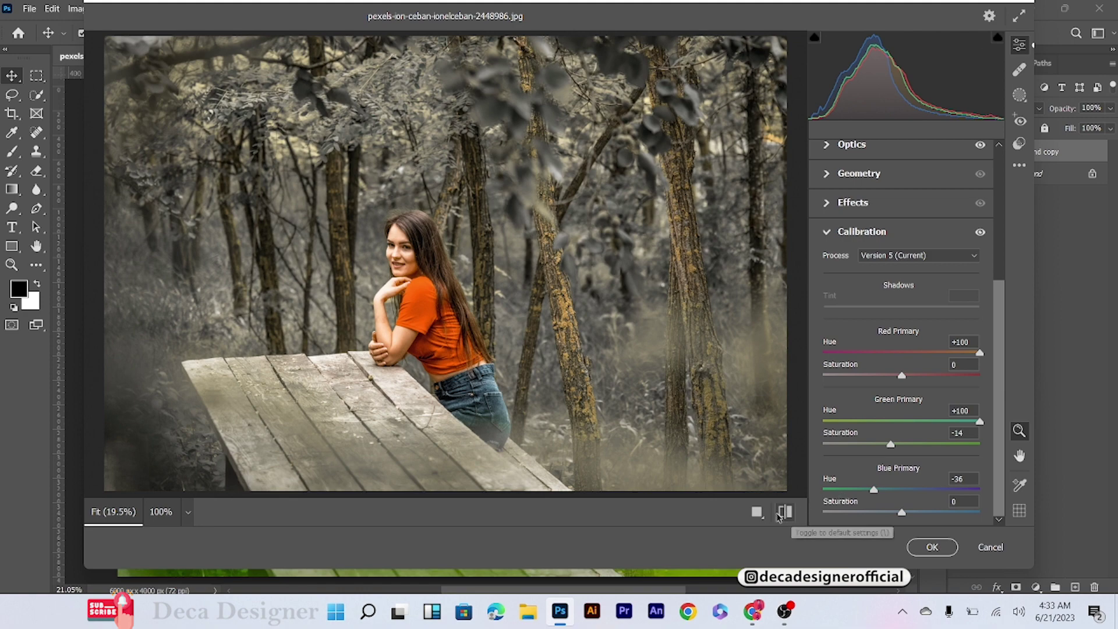
- Save the settings as XMP preset 'Chocolte effect', apply the grade, and compare with the original
left_click(759, 515)
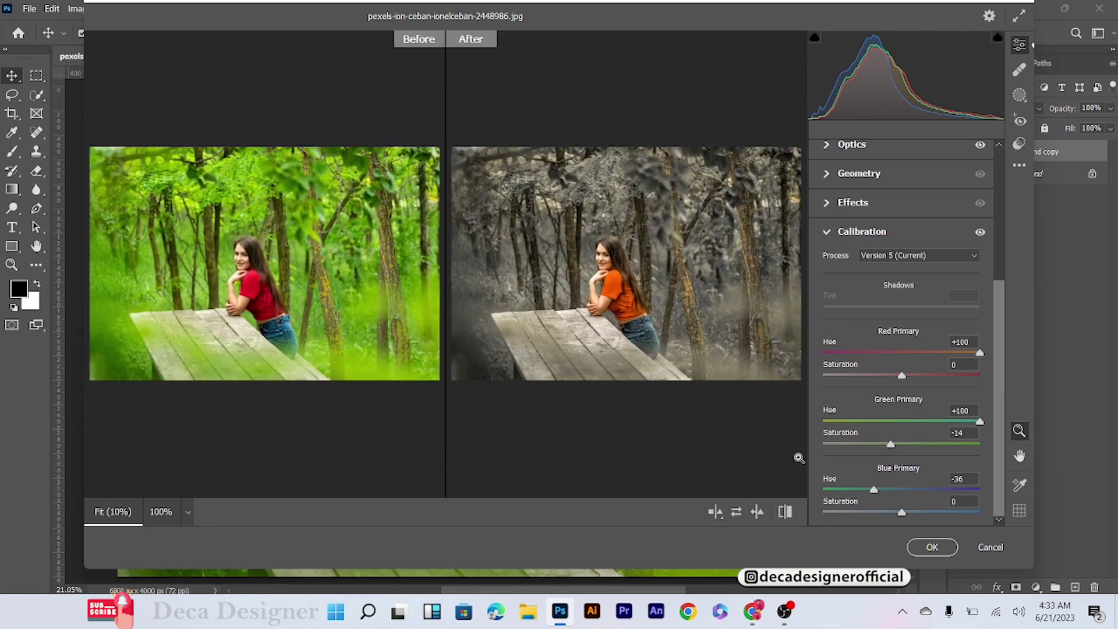
left_click(1019, 165)
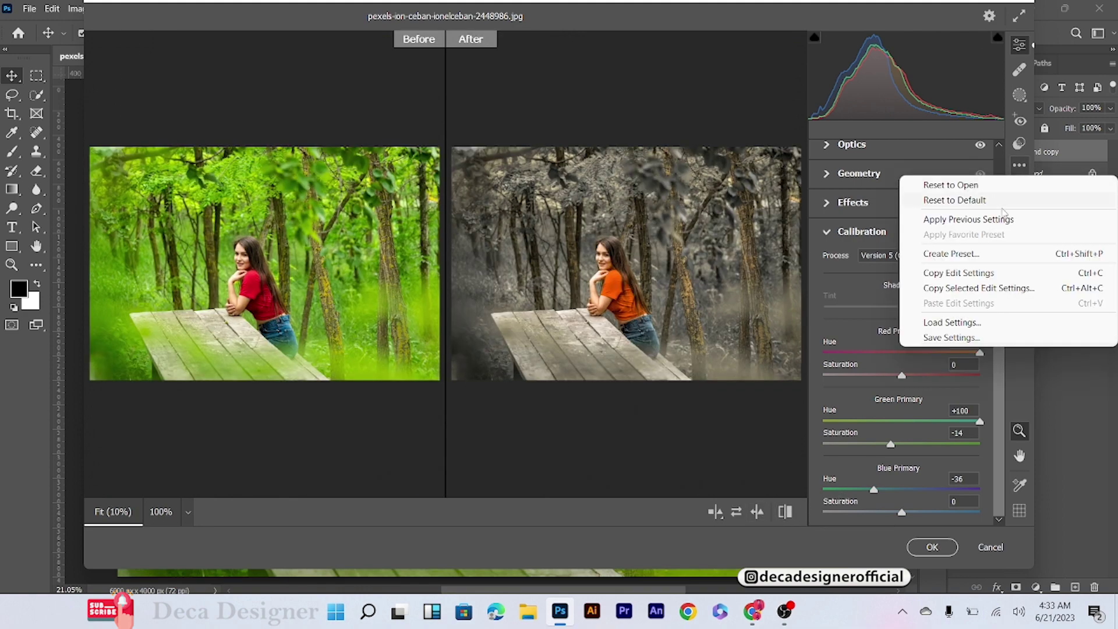
left_click(948, 337)
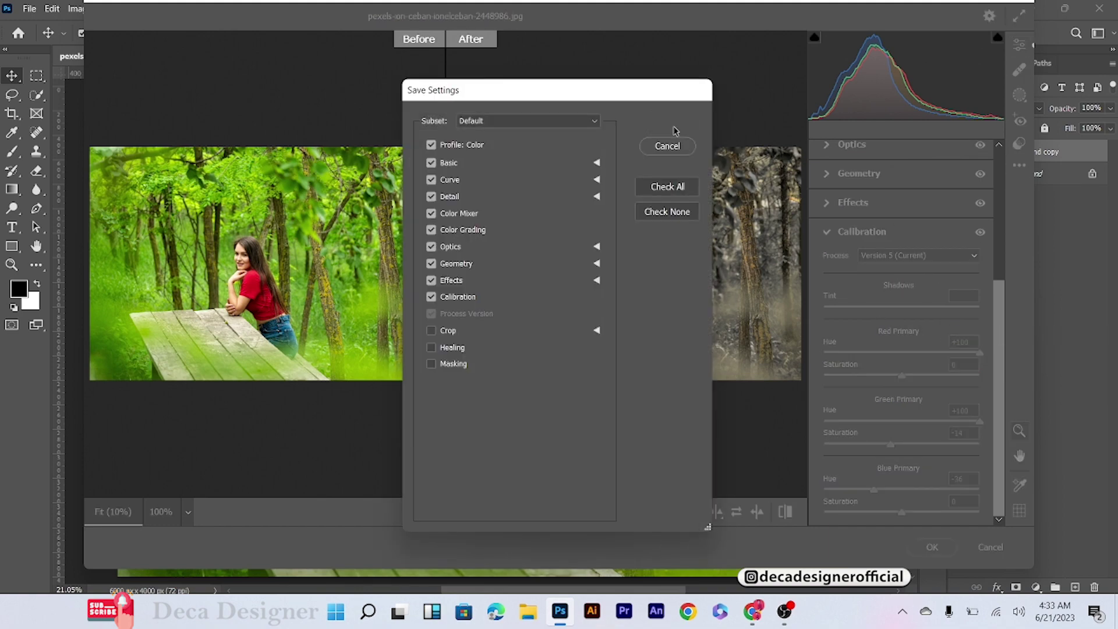
left_click(667, 119)
type("Chocolte effect")
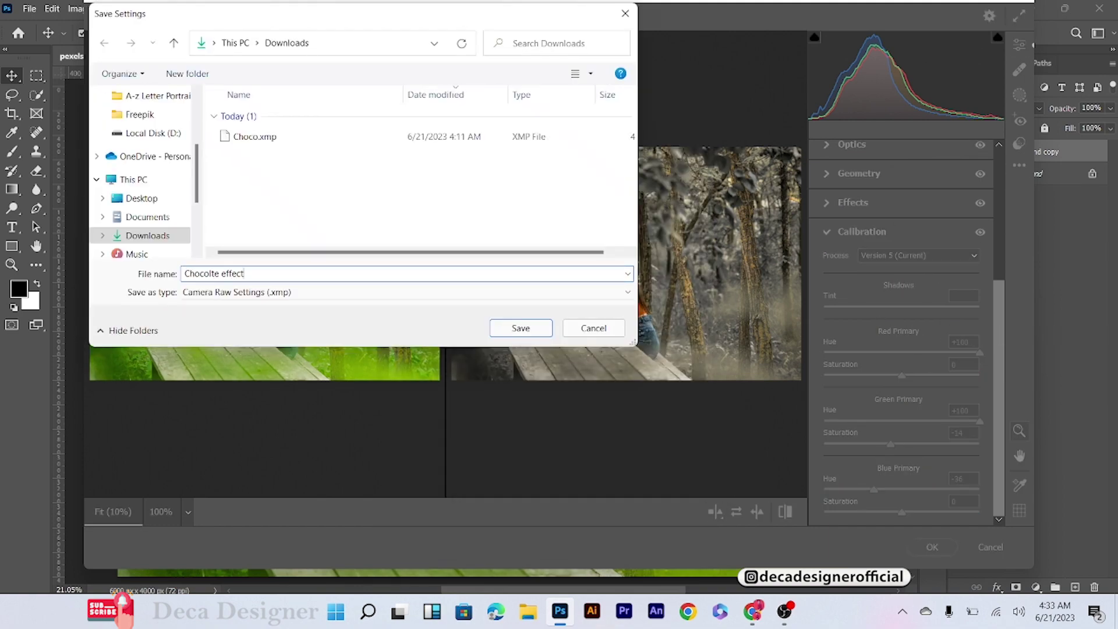
left_click(519, 324)
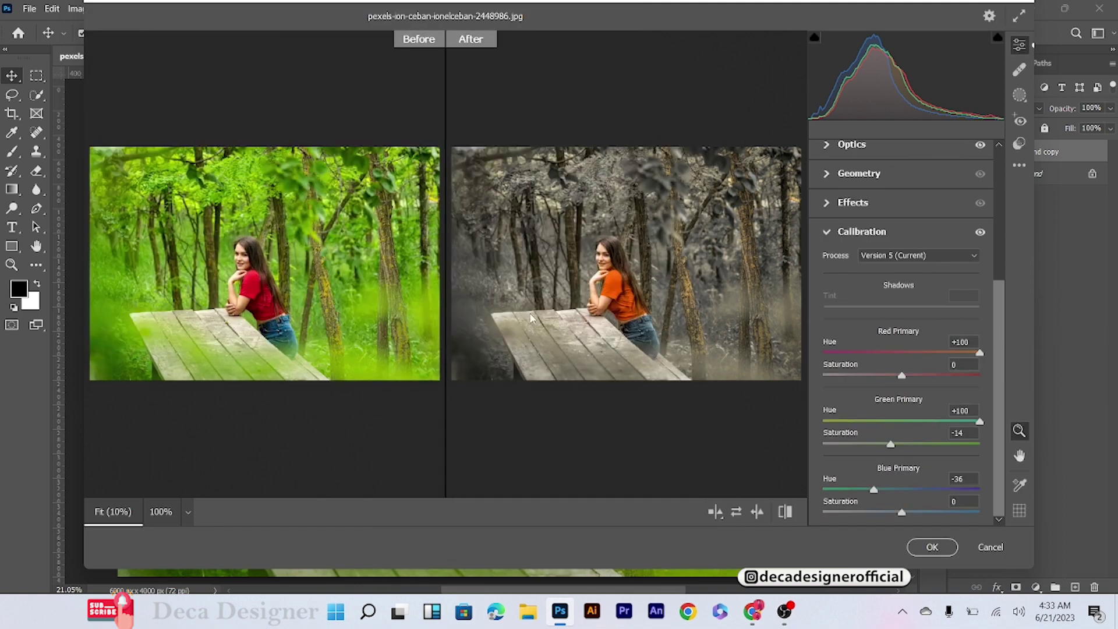
left_click(931, 548)
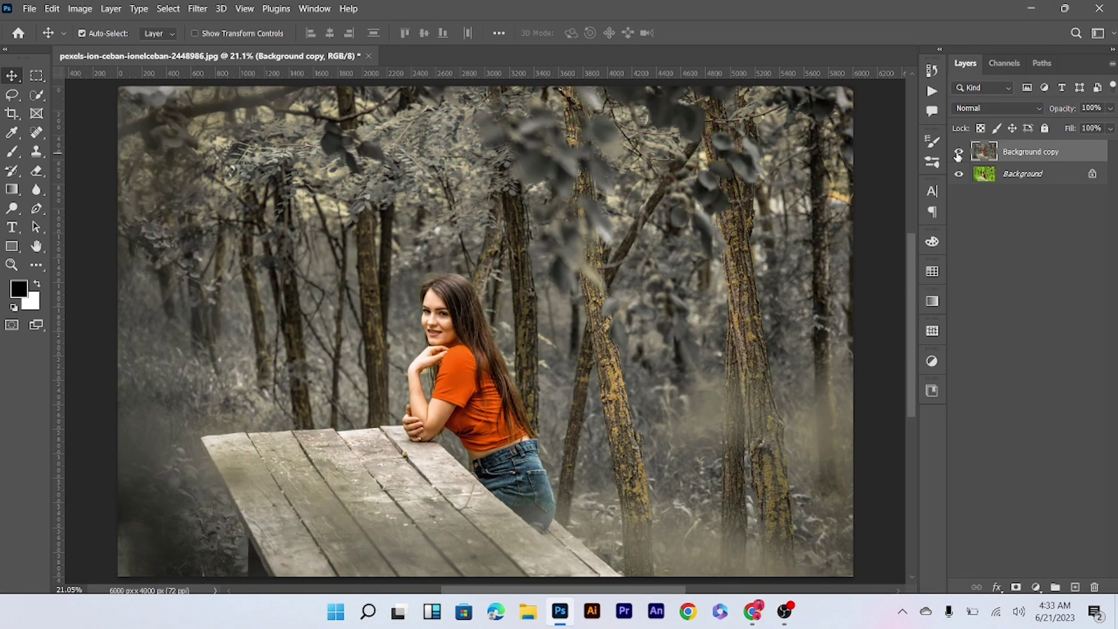
left_click(958, 154)
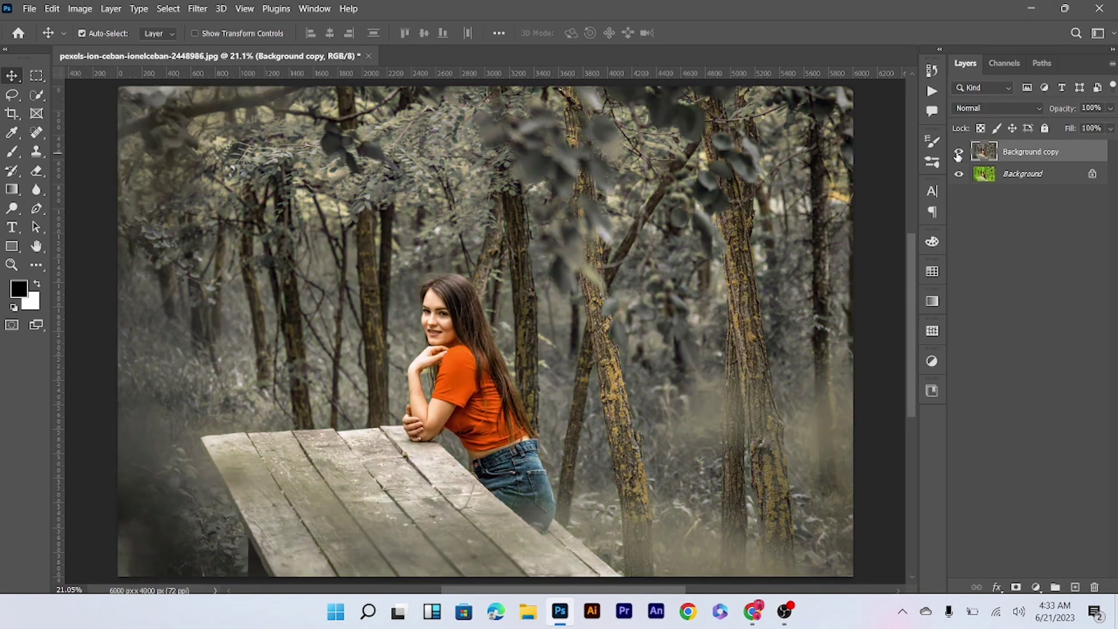